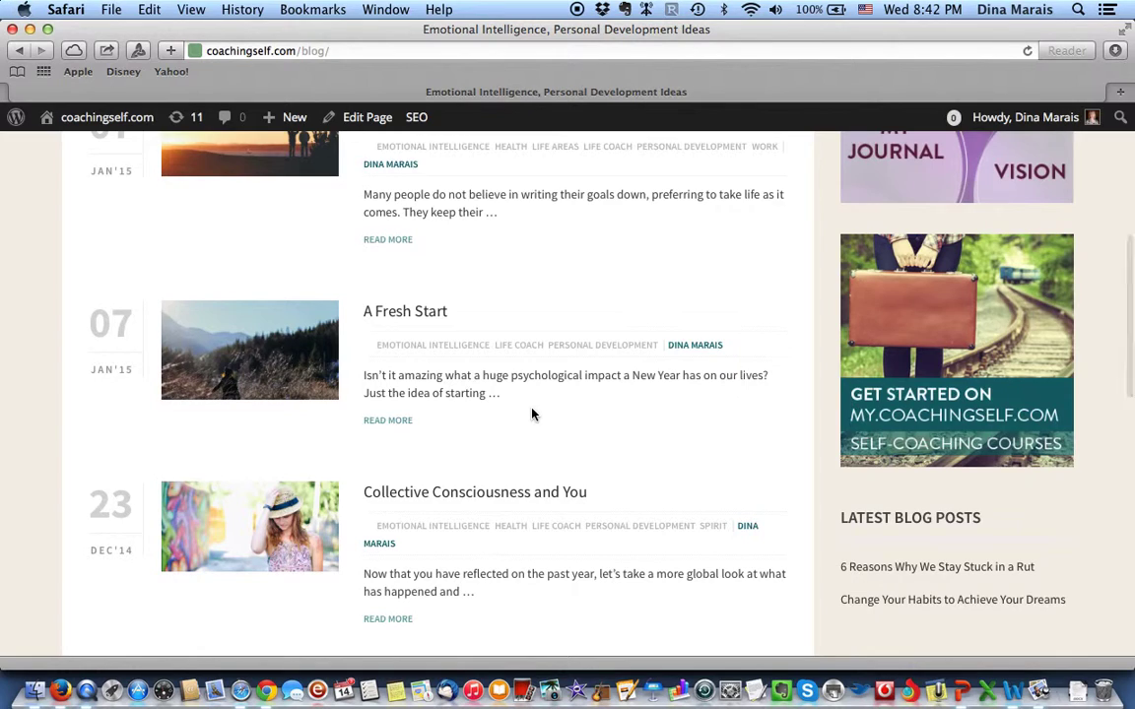
Step: Open the Self-Coaching Courses page and look through the course listings and their descriptions
{"action": "scroll", "coordinate": [532, 415], "scroll_direction": "down", "scroll_amount": 3}
{"action": "scroll", "coordinate": [533, 415], "scroll_direction": "up", "scroll_amount": 10}
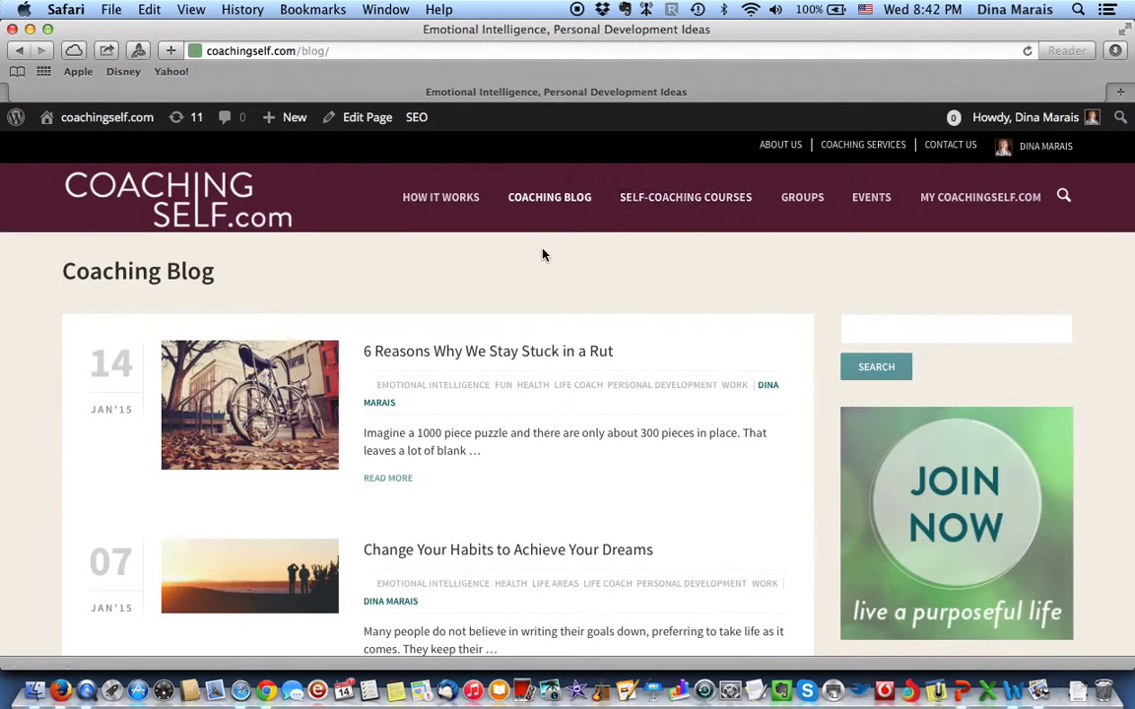
{"action": "left_click", "coordinate": [705, 202]}
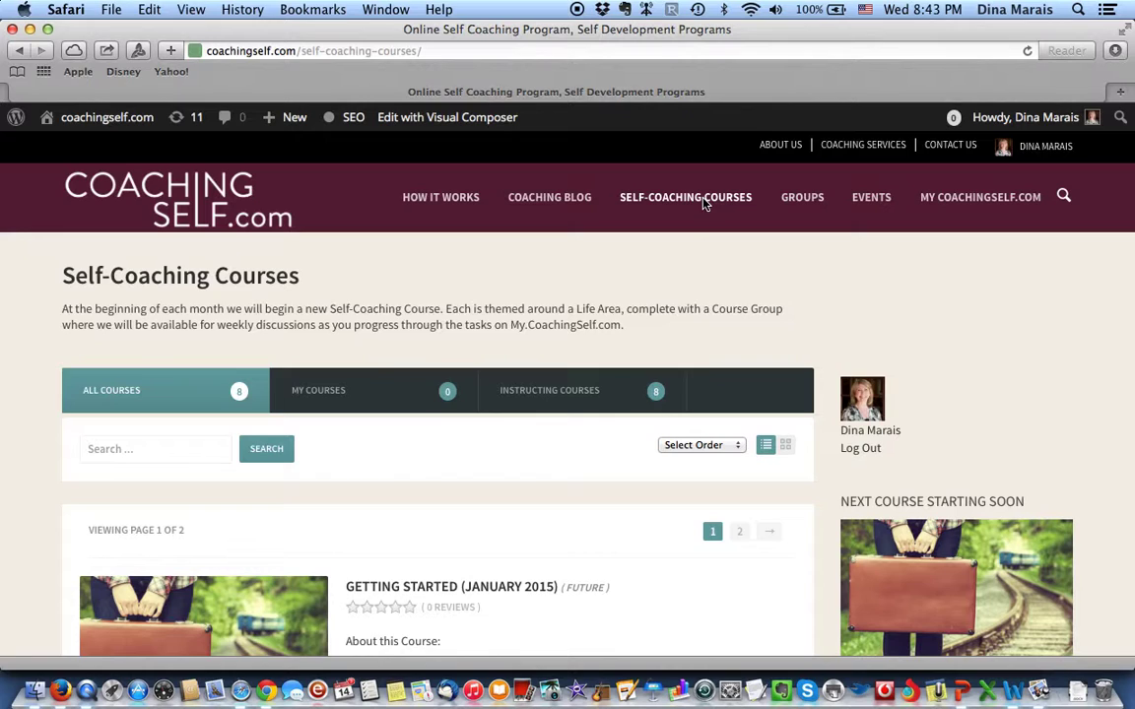
{"action": "scroll", "coordinate": [501, 564], "scroll_direction": "down", "scroll_amount": 2}
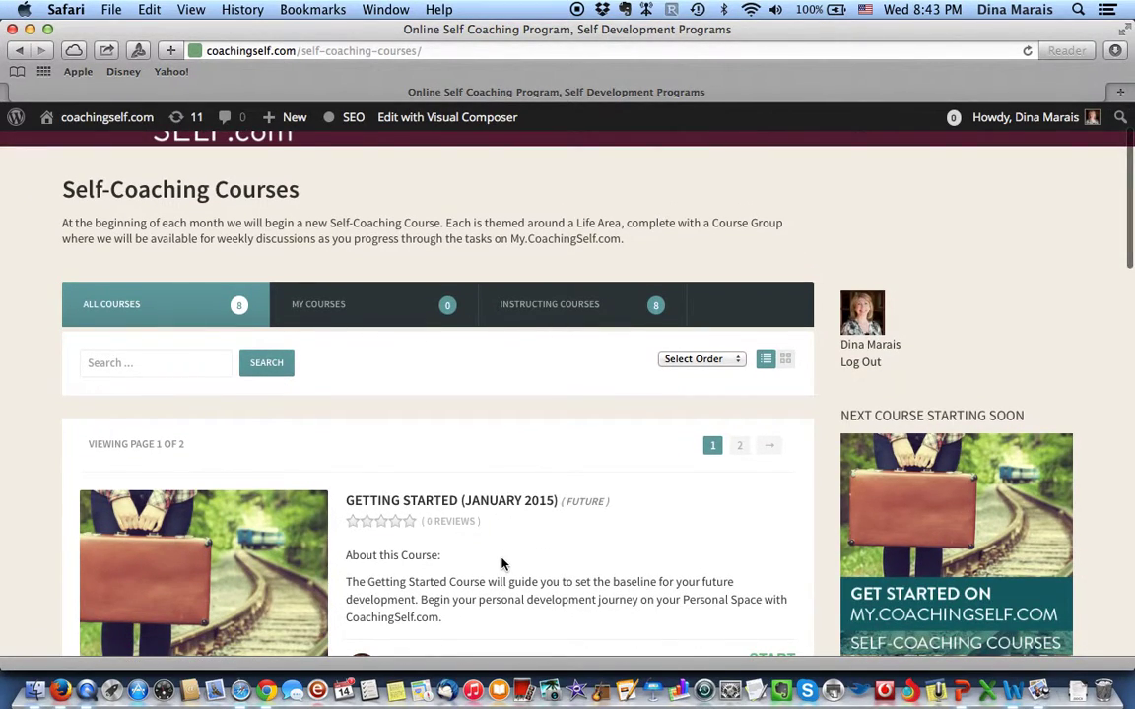
{"action": "scroll", "coordinate": [501, 564], "scroll_direction": "down", "scroll_amount": 1}
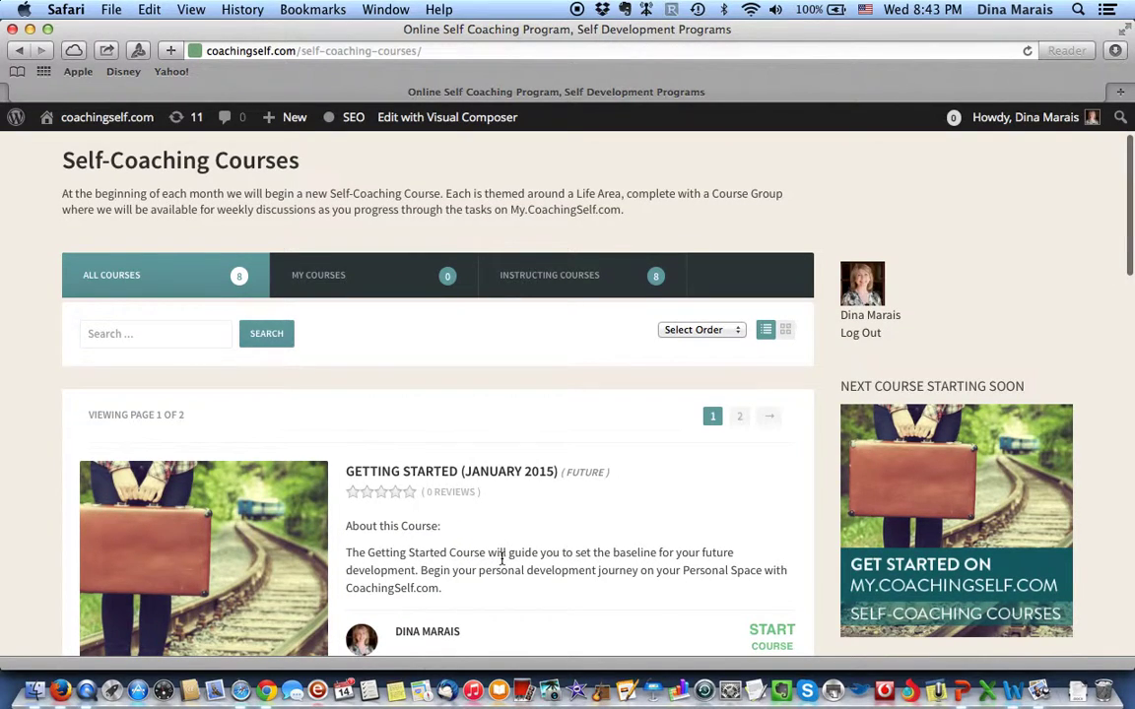
{"action": "scroll", "coordinate": [502, 558], "scroll_direction": "down", "scroll_amount": 2}
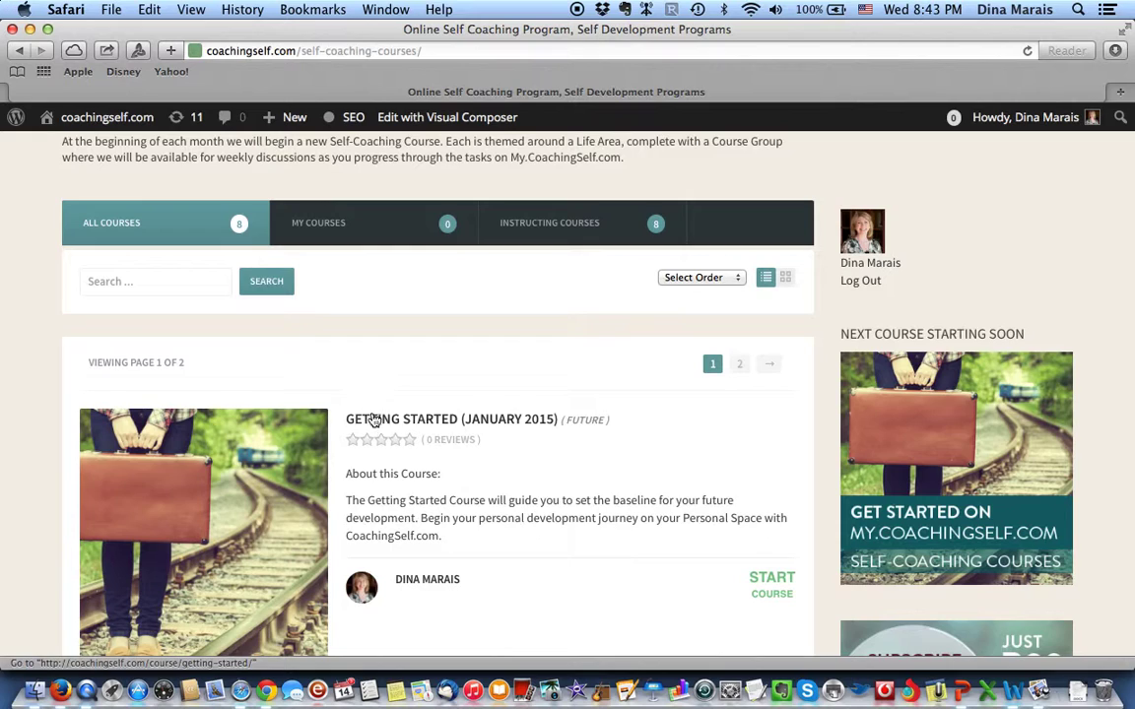
{"action": "scroll", "coordinate": [515, 564], "scroll_direction": "down", "scroll_amount": 1}
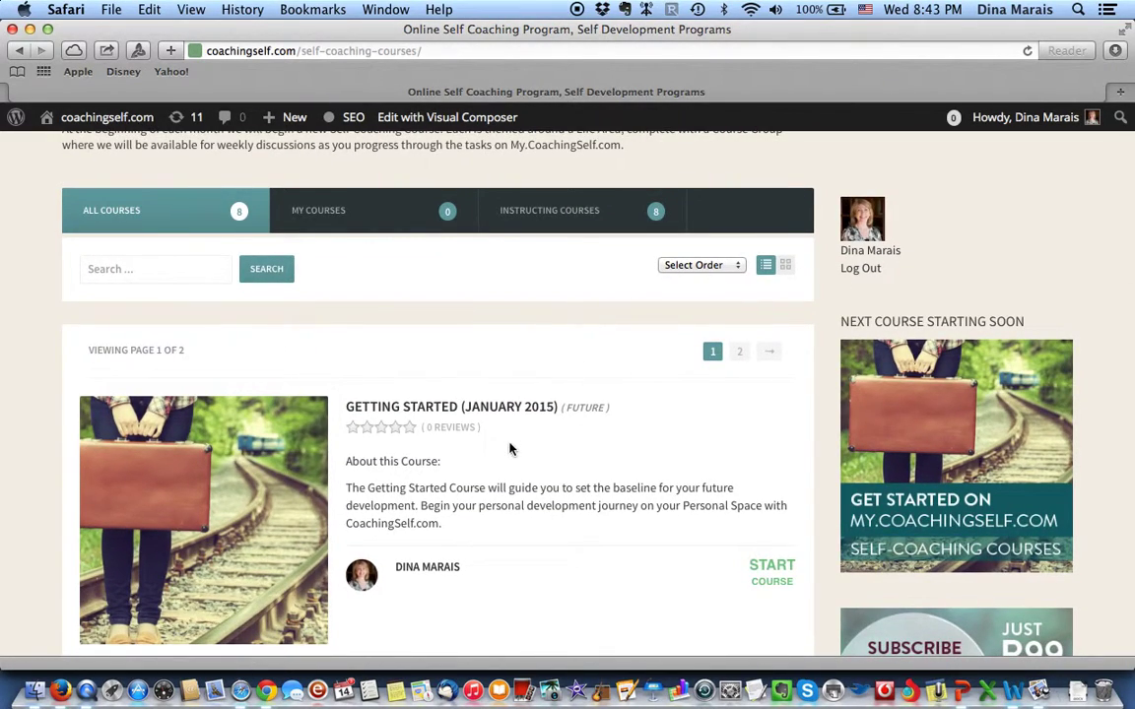
{"action": "scroll", "coordinate": [509, 449], "scroll_direction": "down", "scroll_amount": 10}
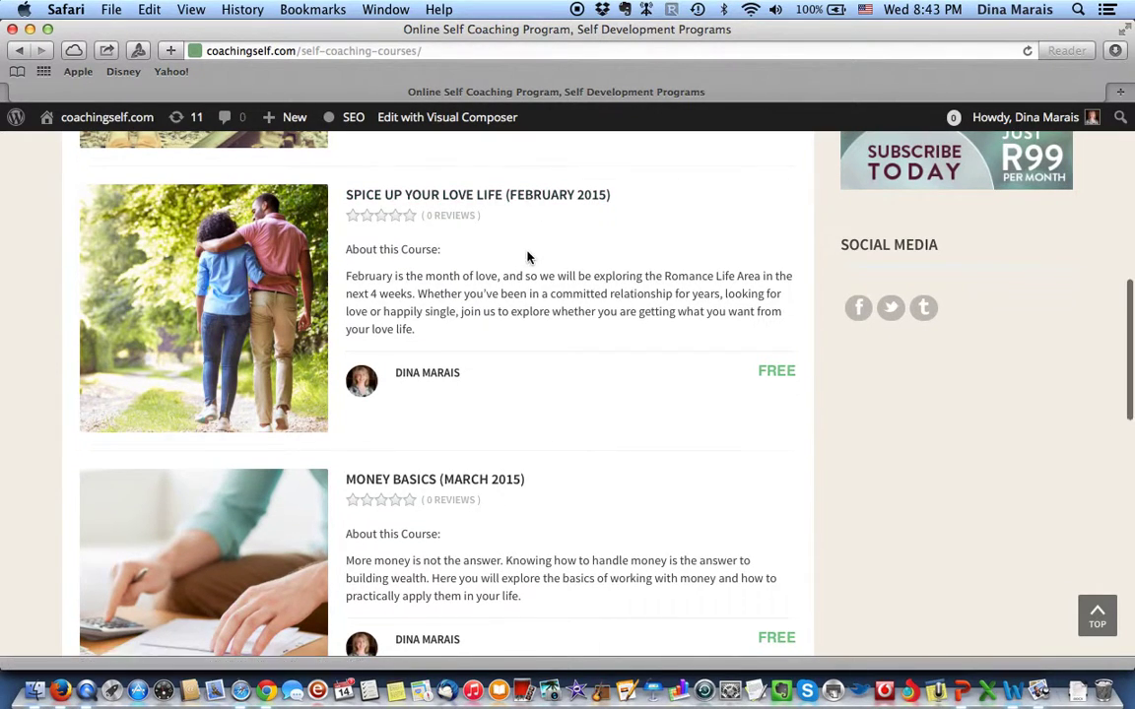
{"action": "scroll", "coordinate": [527, 257], "scroll_direction": "up", "scroll_amount": 9}
{"action": "scroll", "coordinate": [527, 257], "scroll_direction": "up", "scroll_amount": 3}
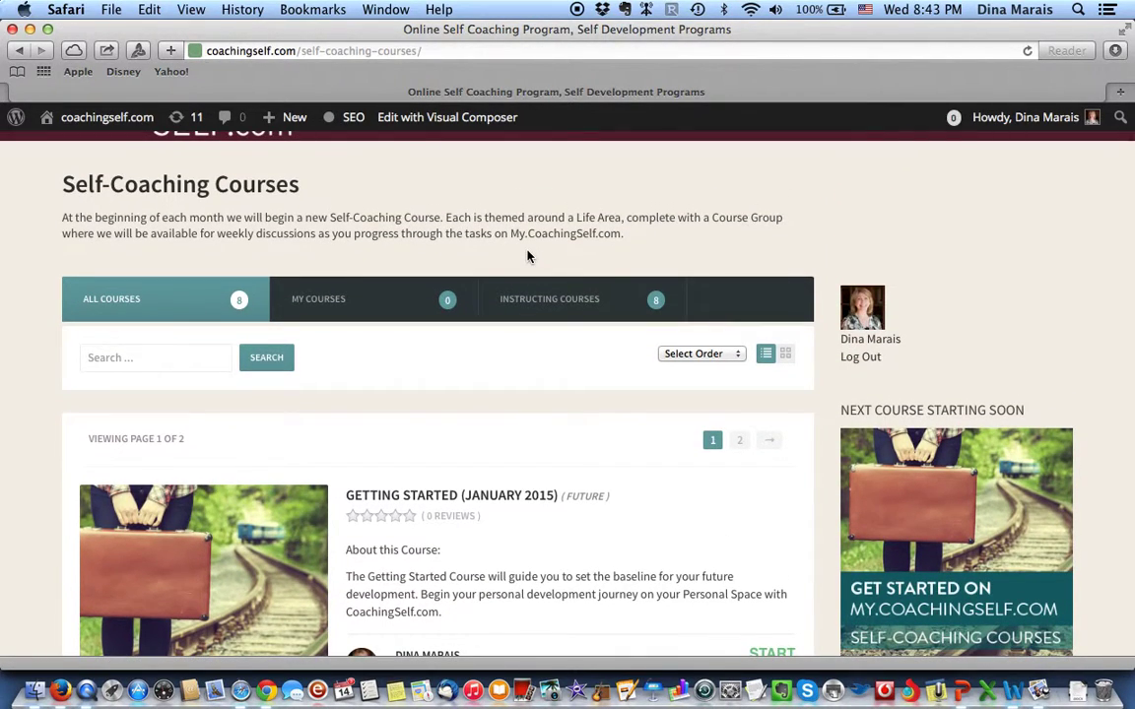
Step: Open the Groups page and look through the listed course groups
{"action": "scroll", "coordinate": [527, 254], "scroll_direction": "up", "scroll_amount": 2}
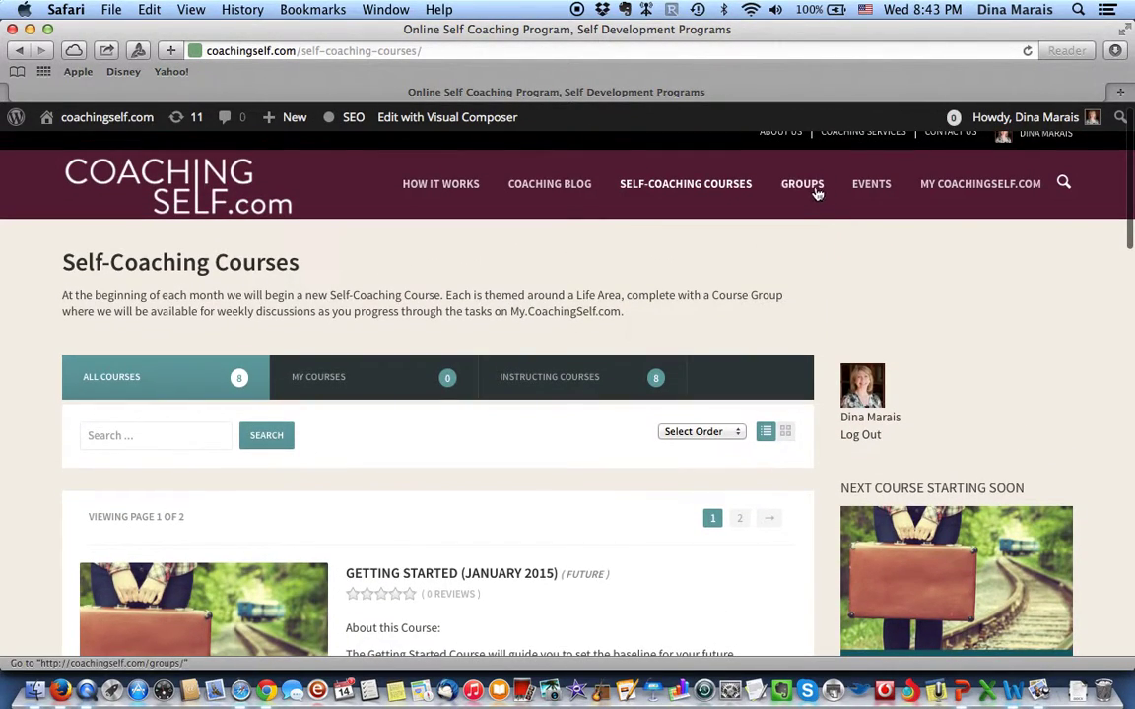
{"action": "left_click", "coordinate": [803, 190]}
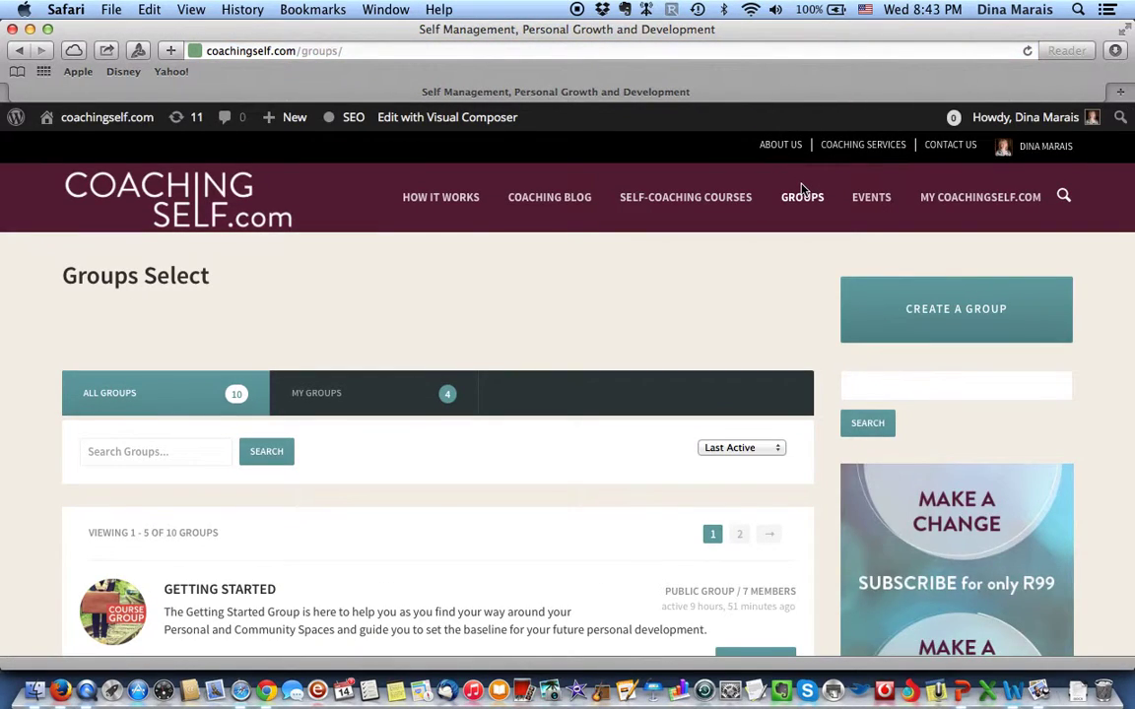
{"action": "scroll", "coordinate": [382, 572], "scroll_direction": "down", "scroll_amount": 3}
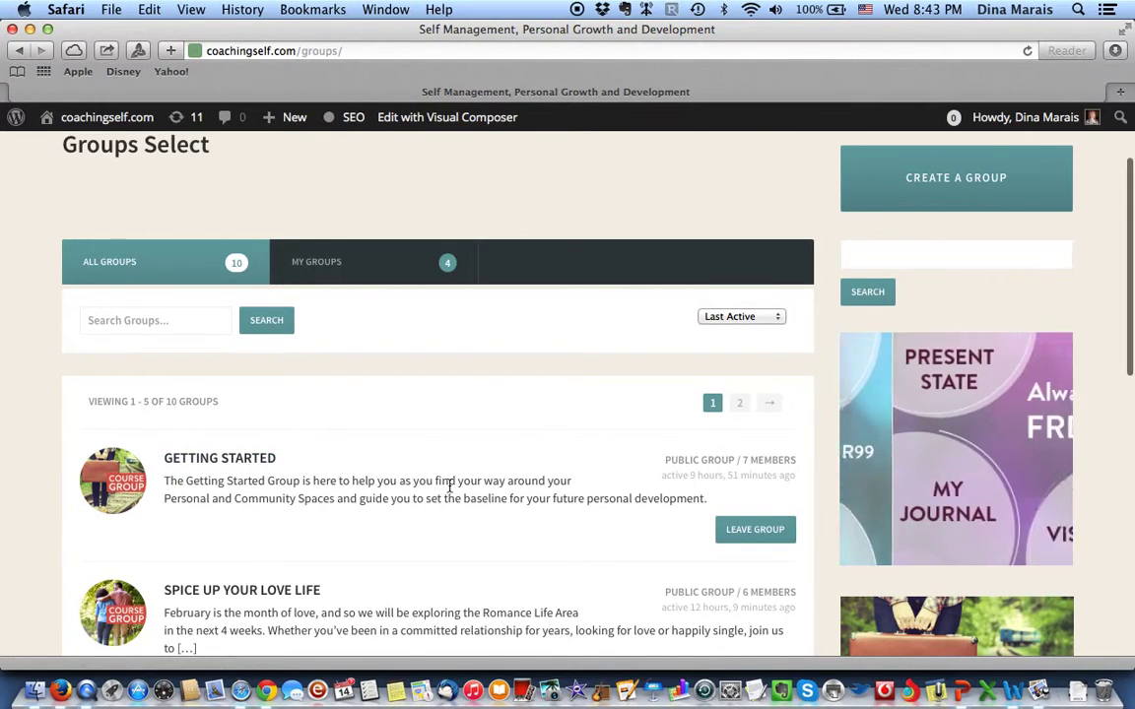
{"action": "scroll", "coordinate": [449, 487], "scroll_direction": "down", "scroll_amount": 4}
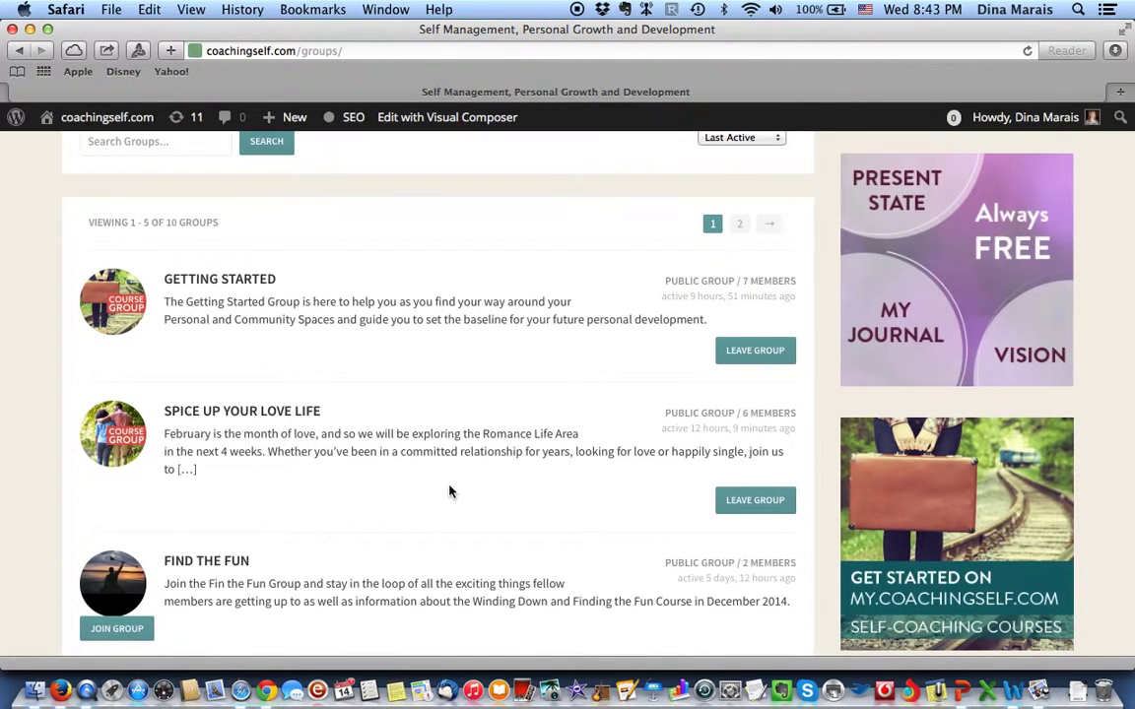
{"action": "scroll", "coordinate": [448, 490], "scroll_direction": "up", "scroll_amount": 2}
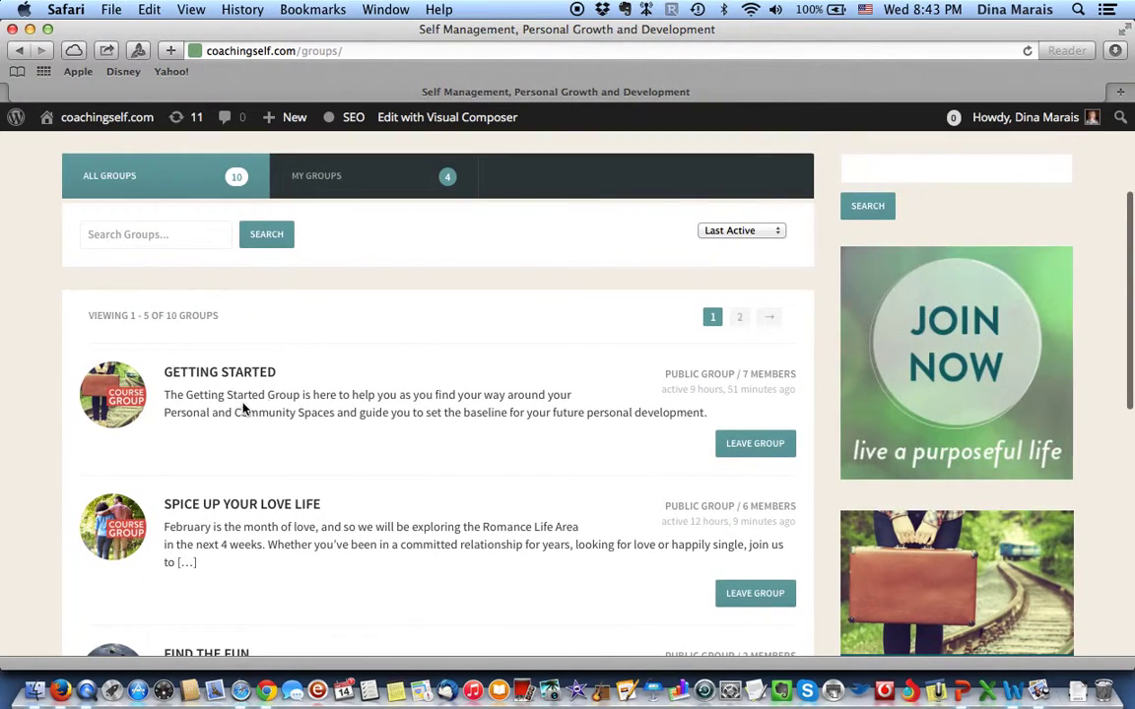
Step: View the Events page, and go on to the My CoachingSelf.com personal space
{"action": "scroll", "coordinate": [361, 410], "scroll_direction": "up", "scroll_amount": 5}
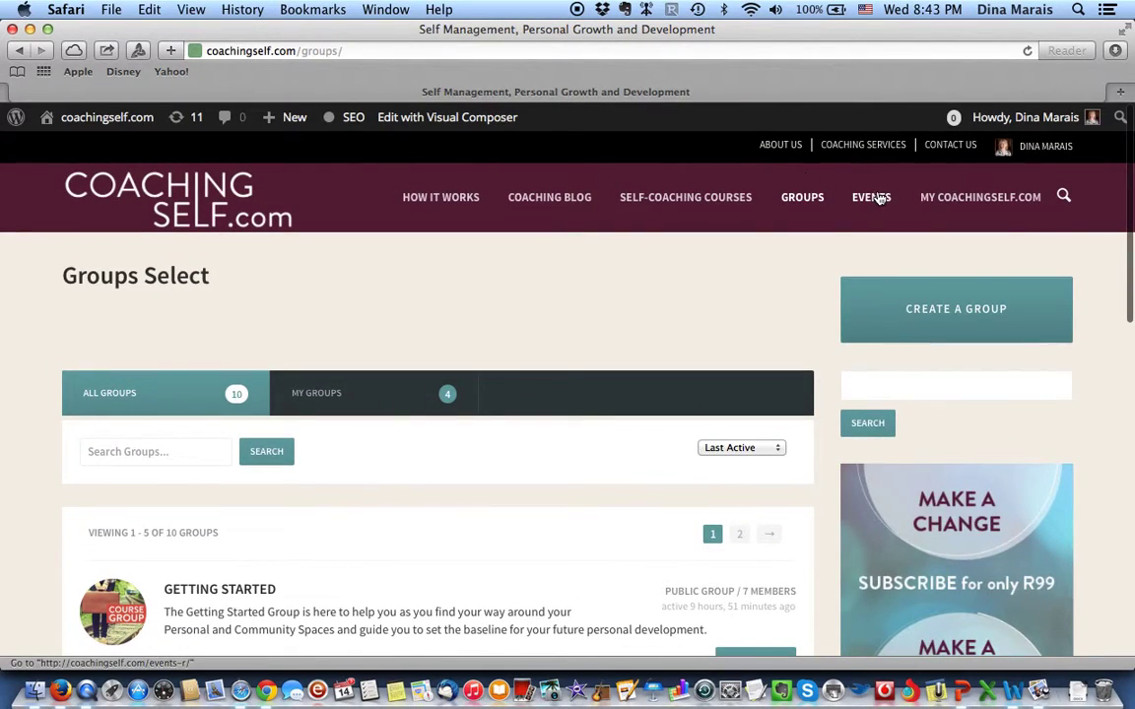
{"action": "left_click", "coordinate": [874, 197]}
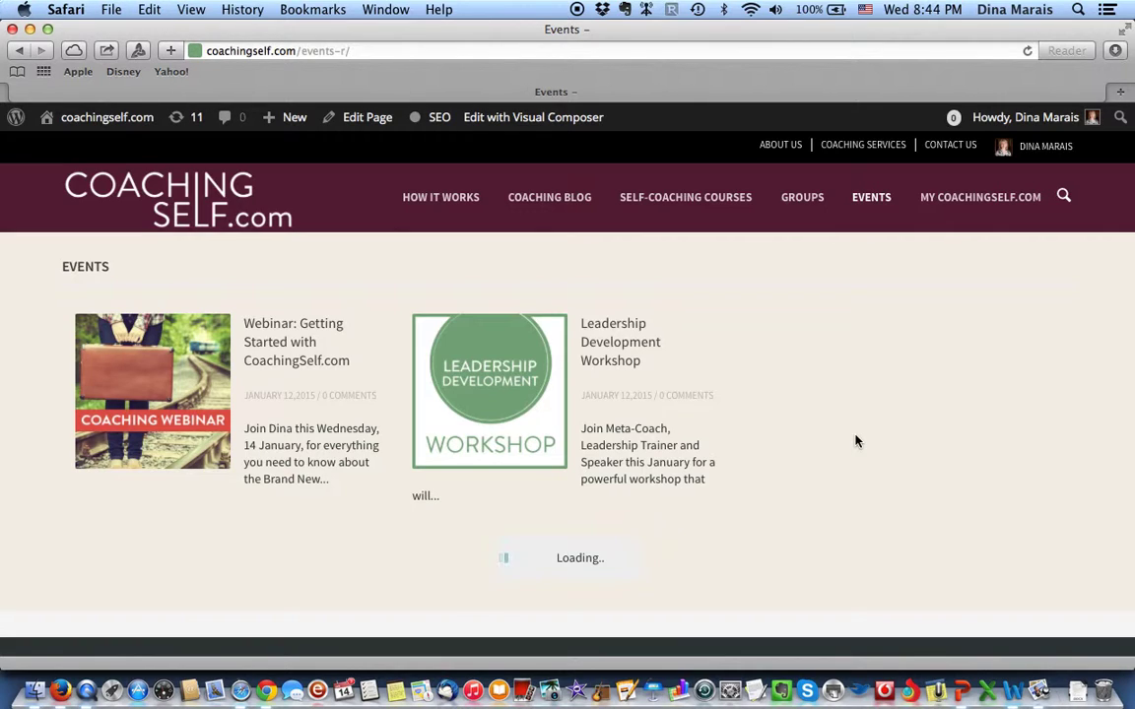
{"action": "left_click", "coordinate": [976, 200]}
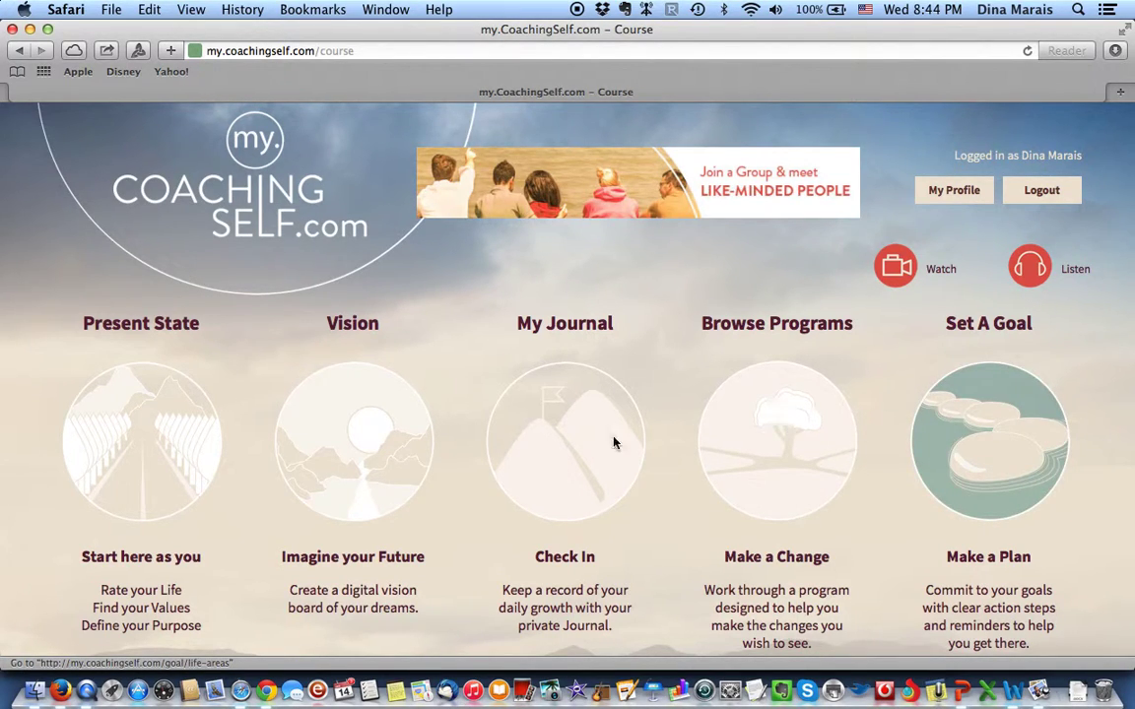
Step: Open the Present State section's Life Wheel page and examine its instructions, rating questions and wheel chart
{"action": "left_click", "coordinate": [149, 450]}
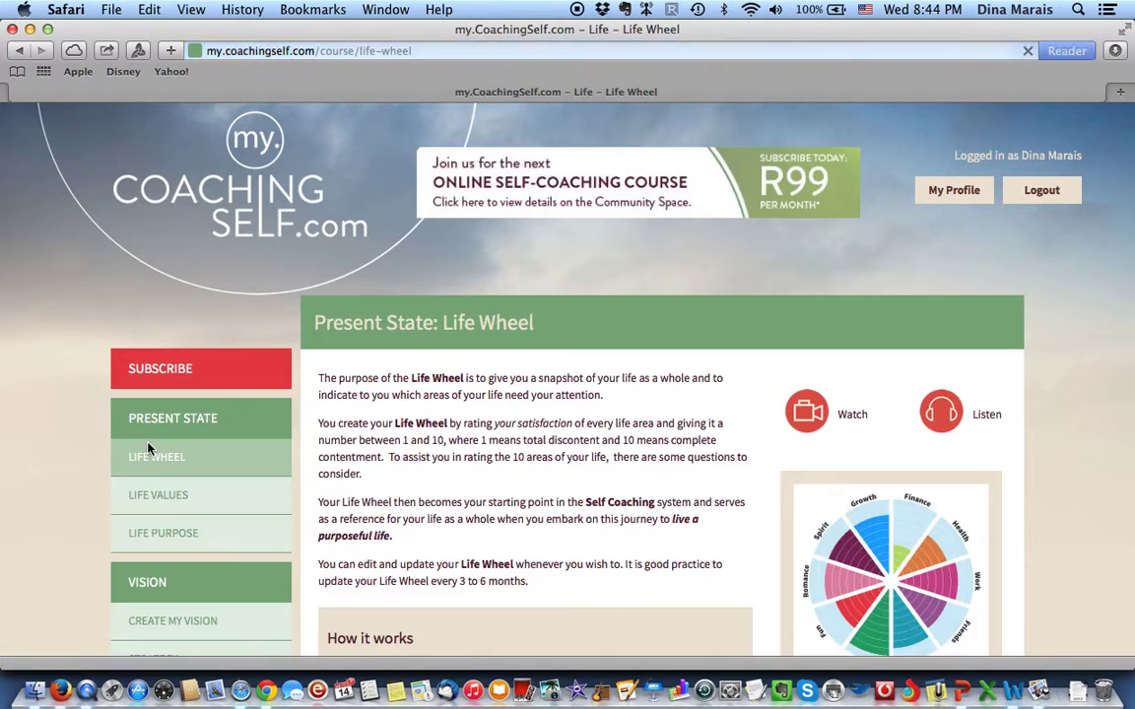
{"action": "scroll", "coordinate": [148, 532], "scroll_direction": "down", "scroll_amount": 10}
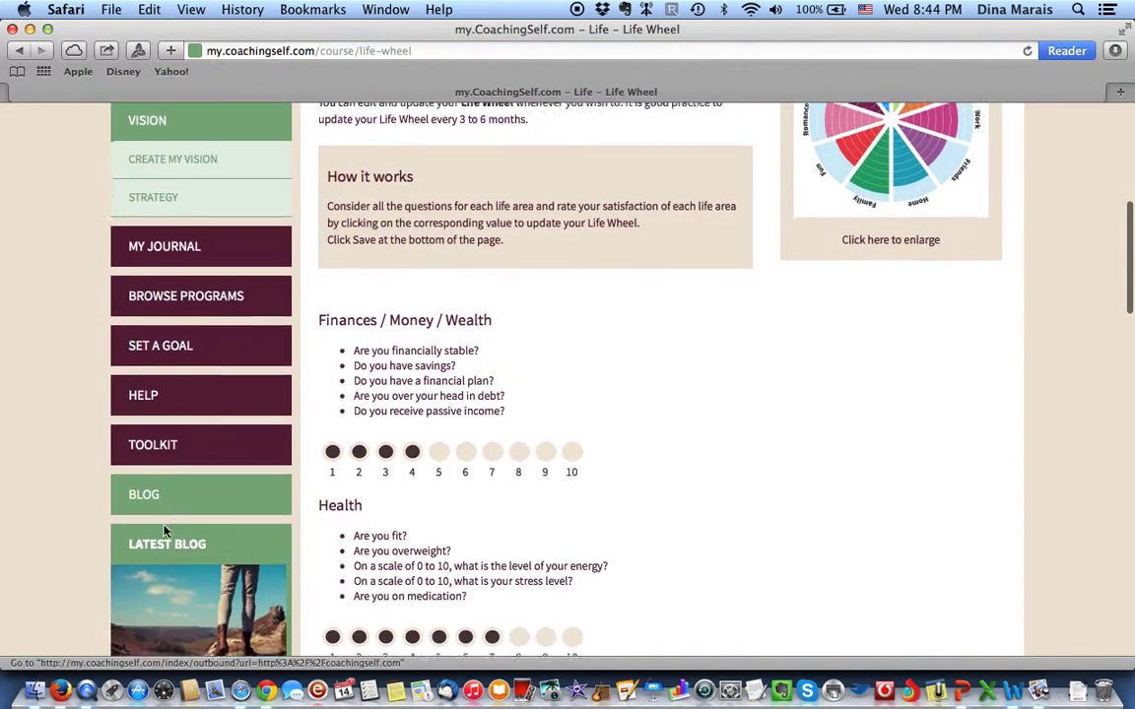
{"action": "scroll", "coordinate": [183, 370], "scroll_direction": "up", "scroll_amount": 5}
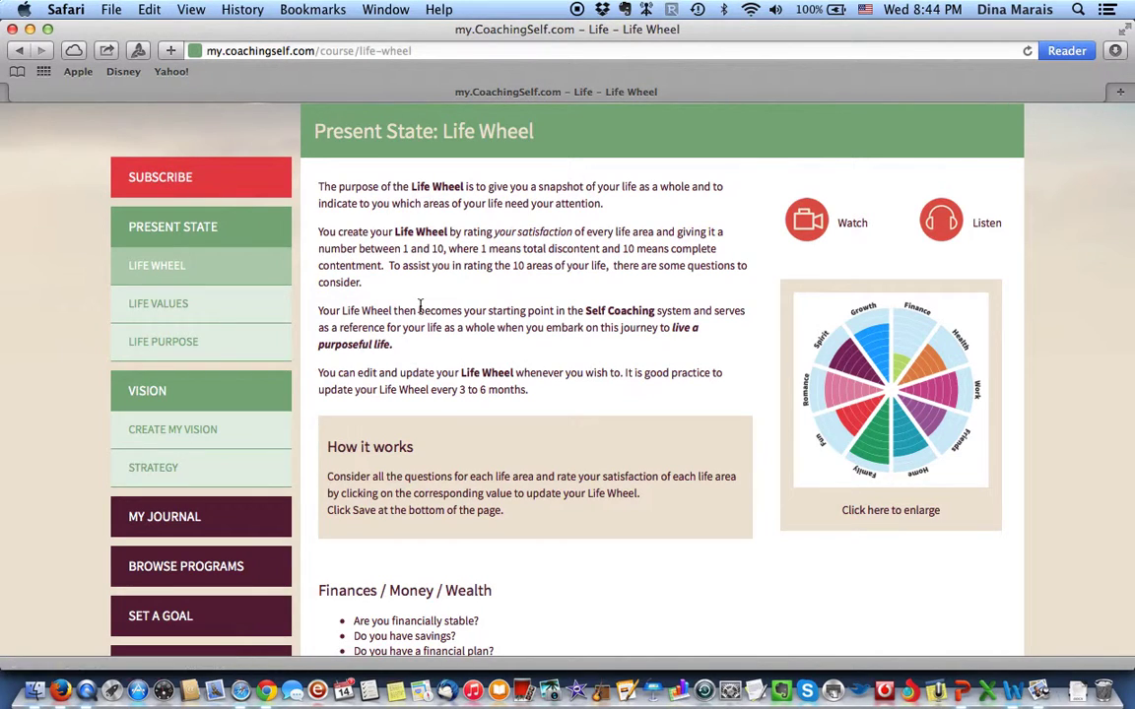
{"action": "scroll", "coordinate": [495, 382], "scroll_direction": "down", "scroll_amount": 3}
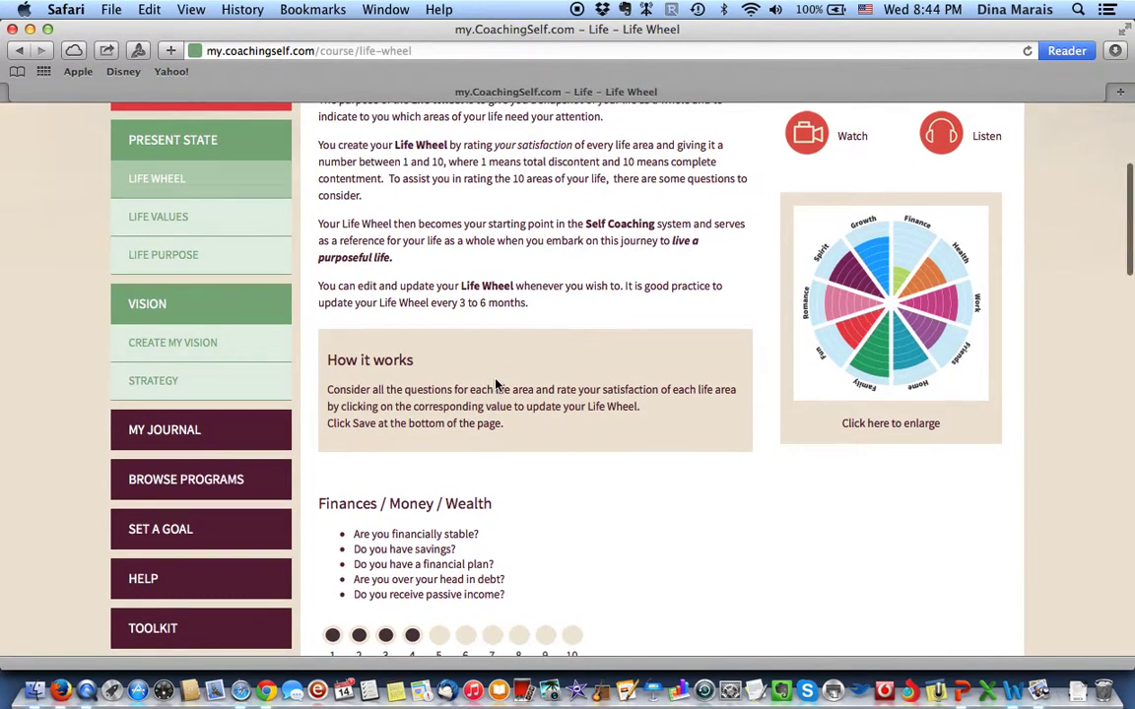
Step: Open the Life Values page and examine its explanation and the life areas to choose from
{"action": "scroll", "coordinate": [496, 384], "scroll_direction": "up", "scroll_amount": 1}
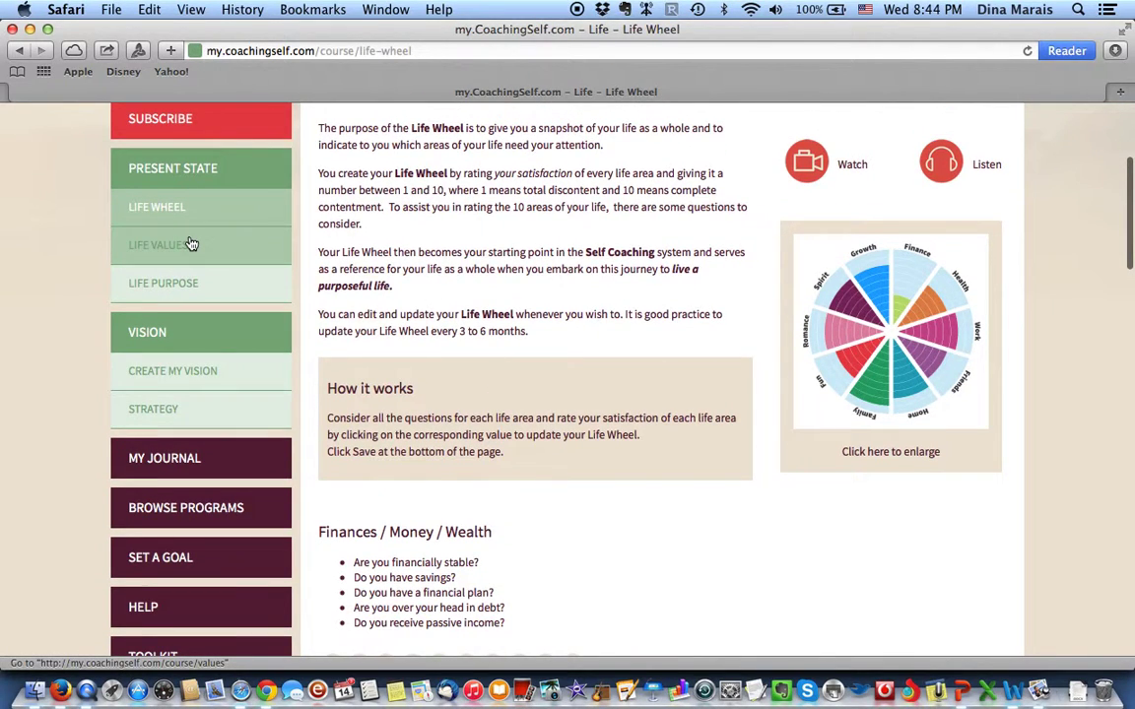
{"action": "left_click", "coordinate": [191, 244]}
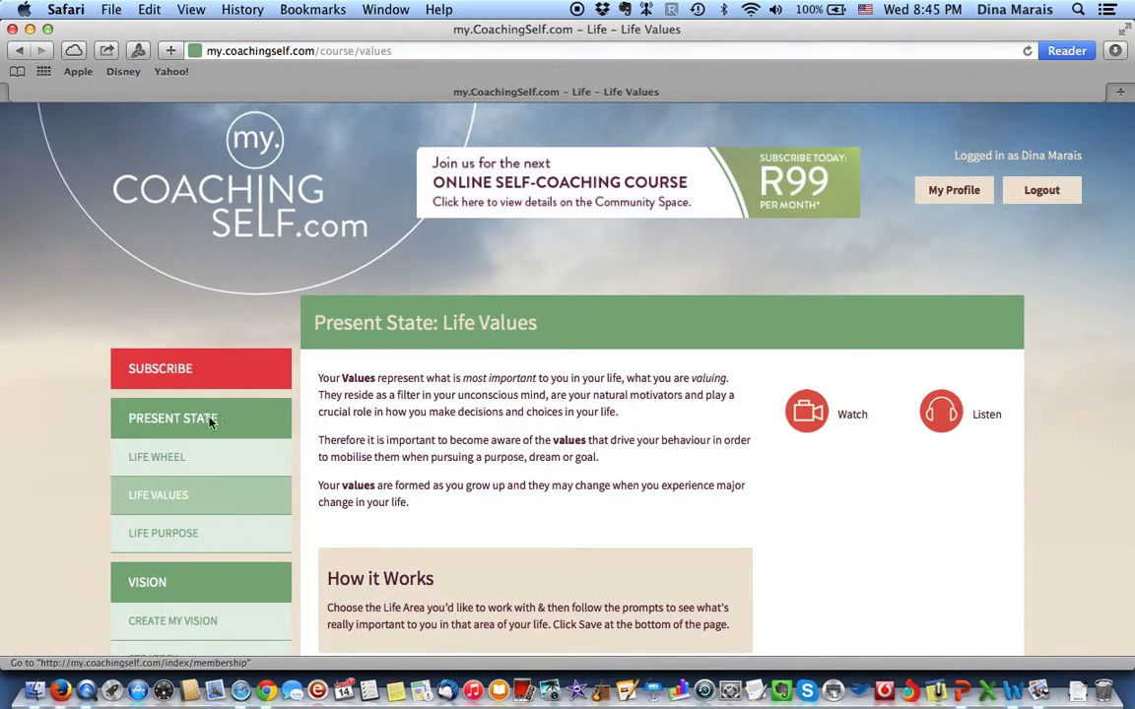
{"action": "scroll", "coordinate": [211, 471], "scroll_direction": "down", "scroll_amount": 2}
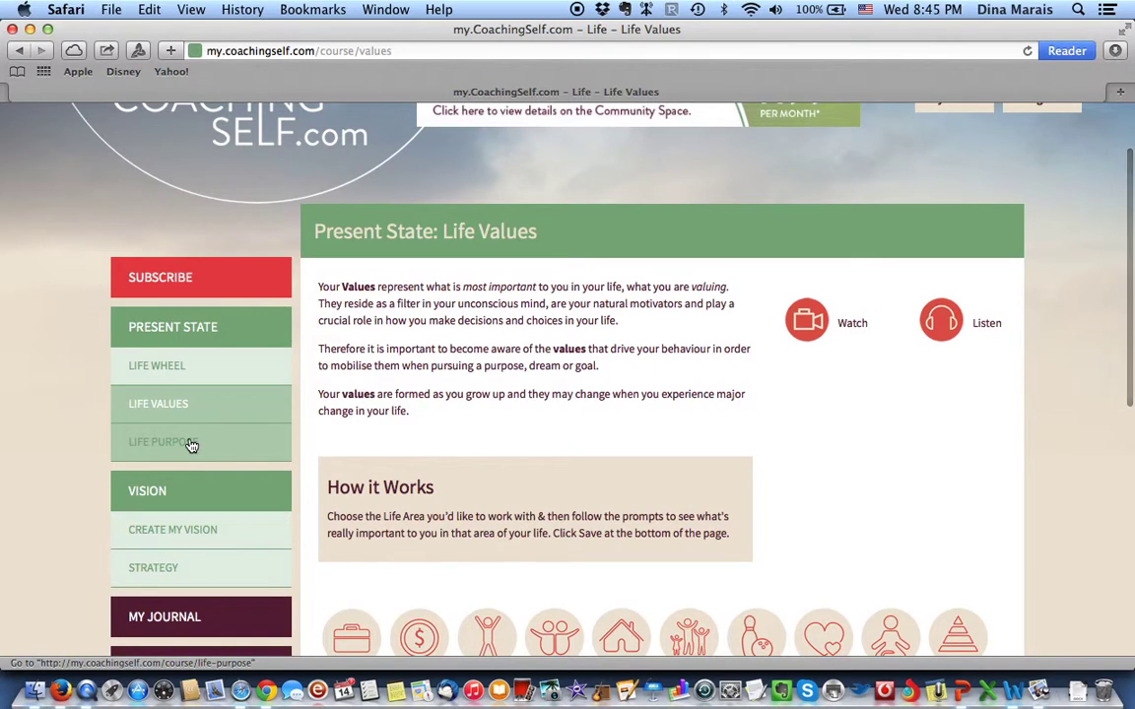
{"action": "scroll", "coordinate": [430, 402], "scroll_direction": "down", "scroll_amount": 3}
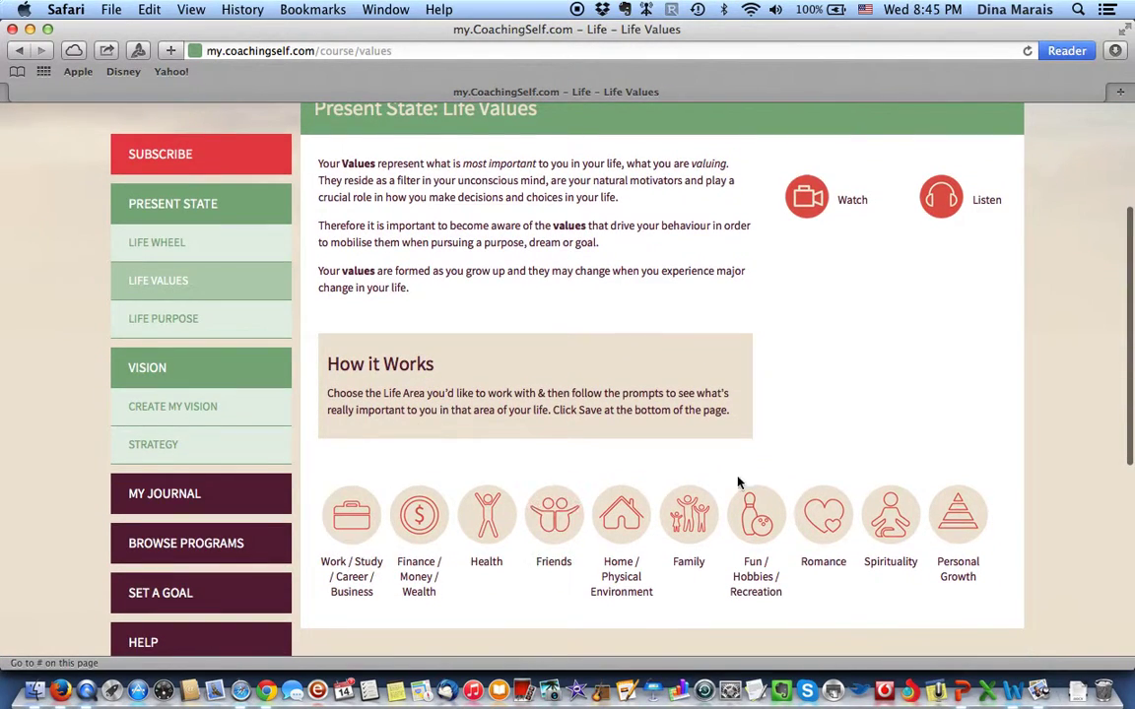
Step: Open the Life Purpose page, review the answers through Step 5 and save them
{"action": "left_click", "coordinate": [190, 319]}
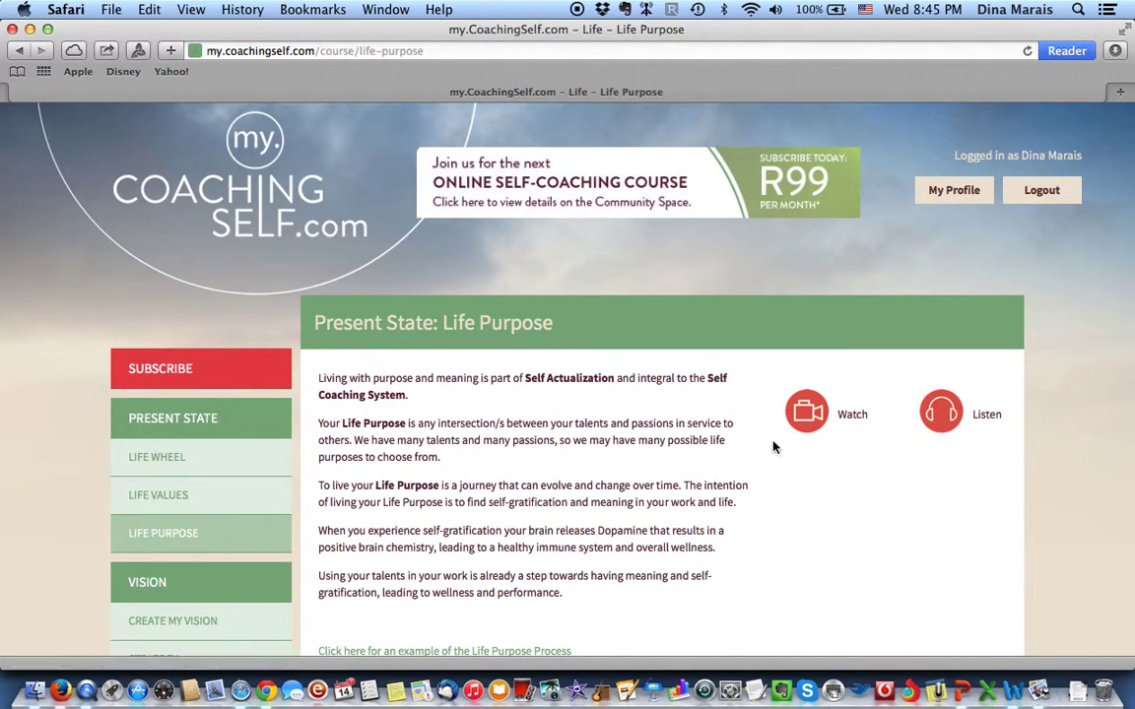
{"action": "scroll", "coordinate": [439, 559], "scroll_direction": "down", "scroll_amount": 5}
{"action": "scroll", "coordinate": [439, 560], "scroll_direction": "down", "scroll_amount": 2}
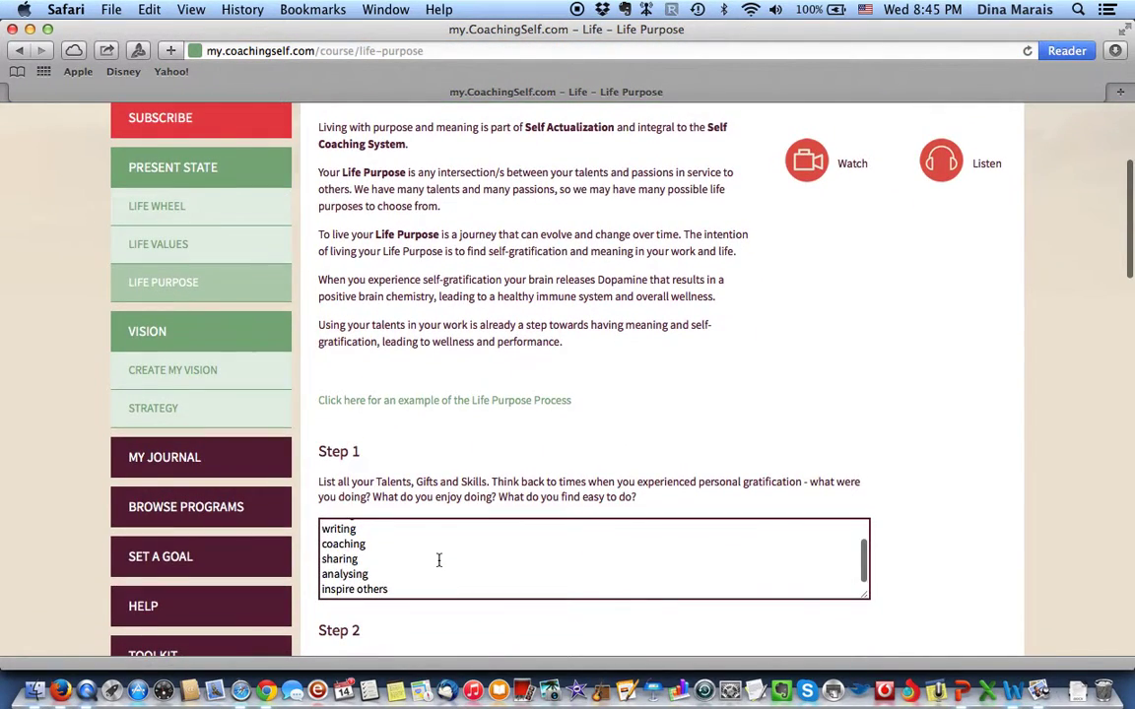
{"action": "scroll", "coordinate": [444, 499], "scroll_direction": "down", "scroll_amount": 2}
{"action": "scroll", "coordinate": [455, 482], "scroll_direction": "down", "scroll_amount": 20}
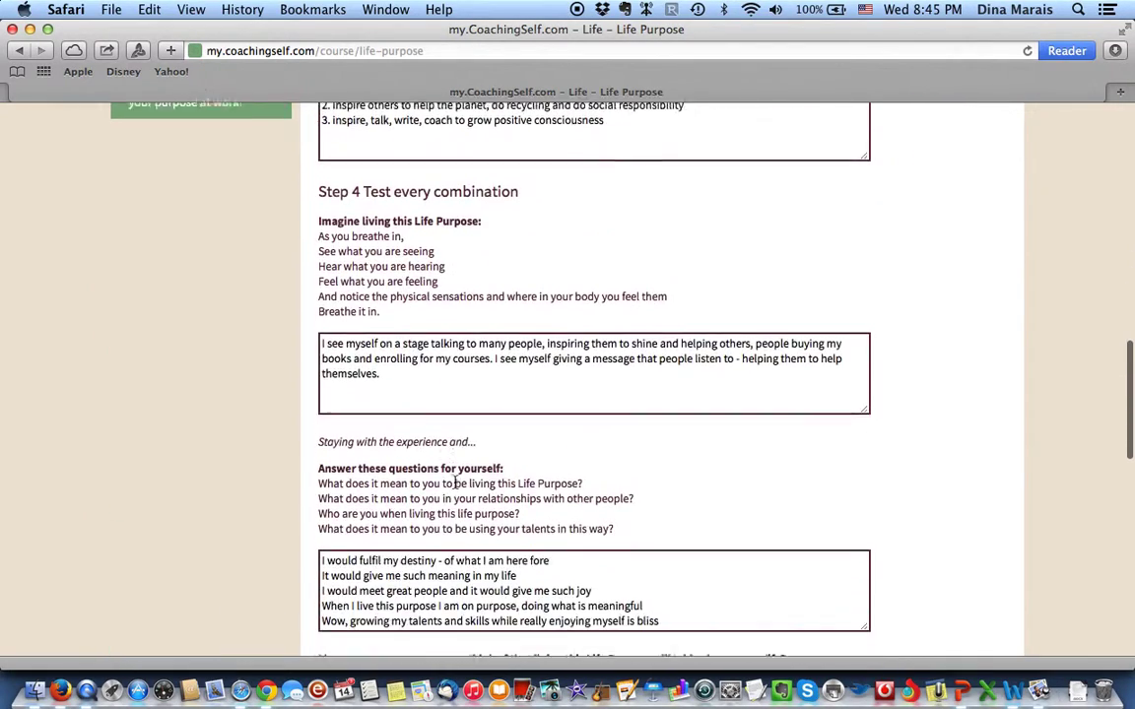
{"action": "scroll", "coordinate": [421, 475], "scroll_direction": "down", "scroll_amount": 6}
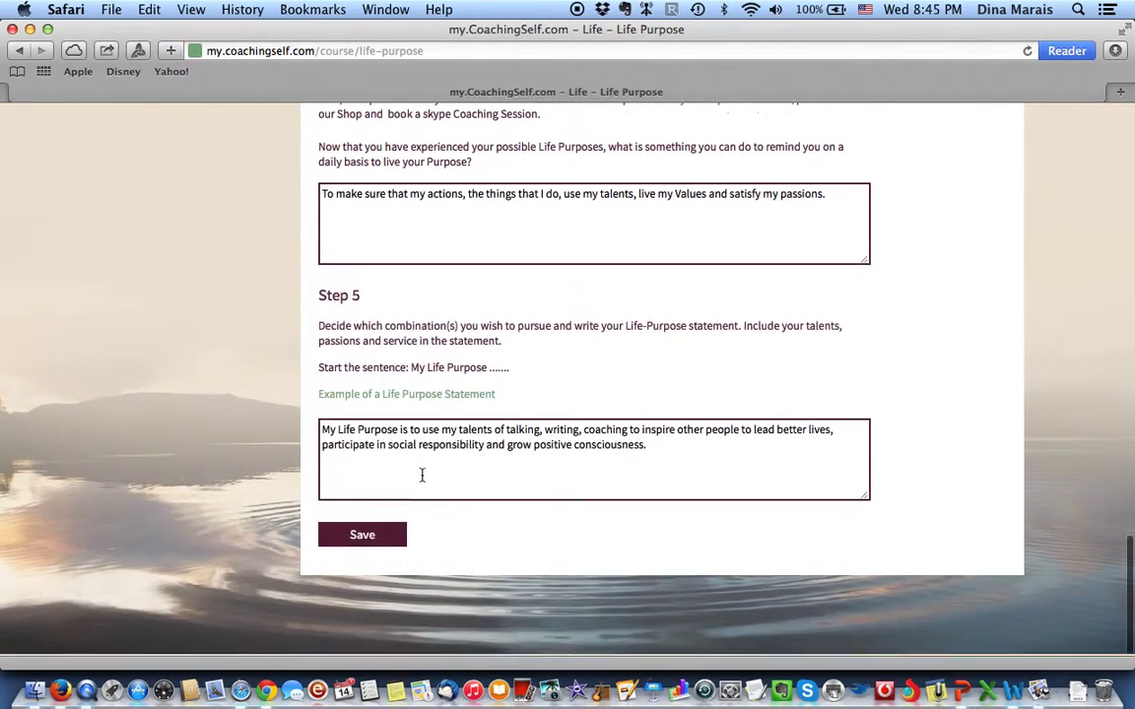
{"action": "left_click", "coordinate": [372, 537]}
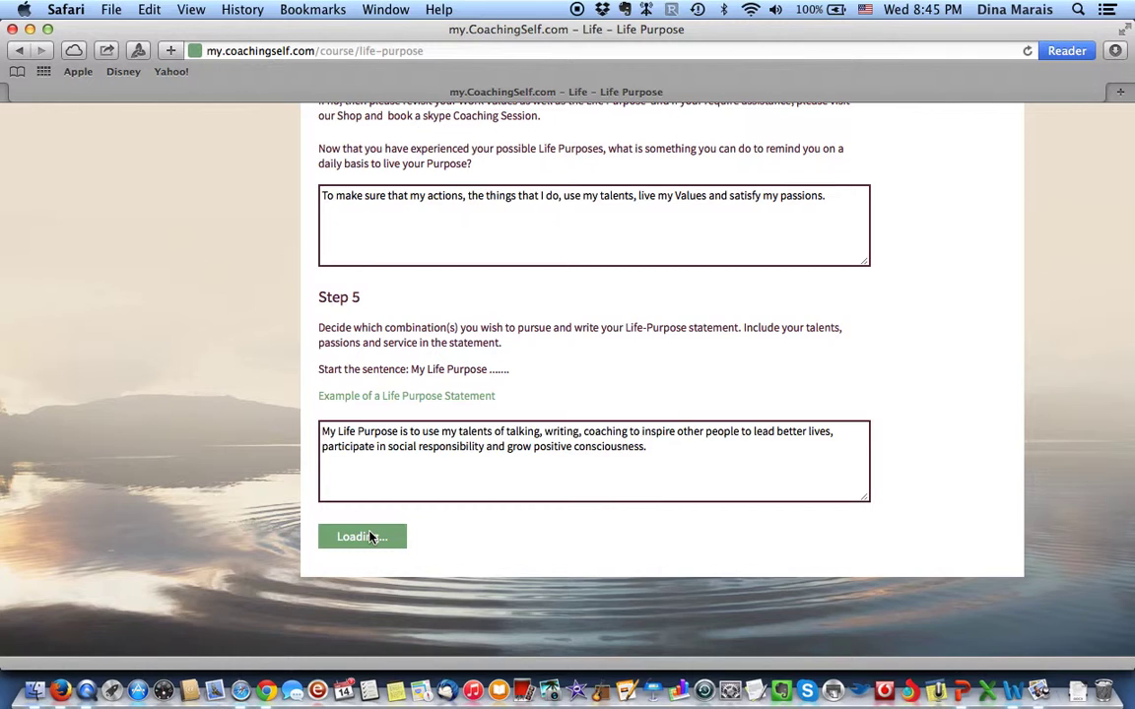
{"action": "scroll", "coordinate": [524, 481], "scroll_direction": "down", "scroll_amount": 4}
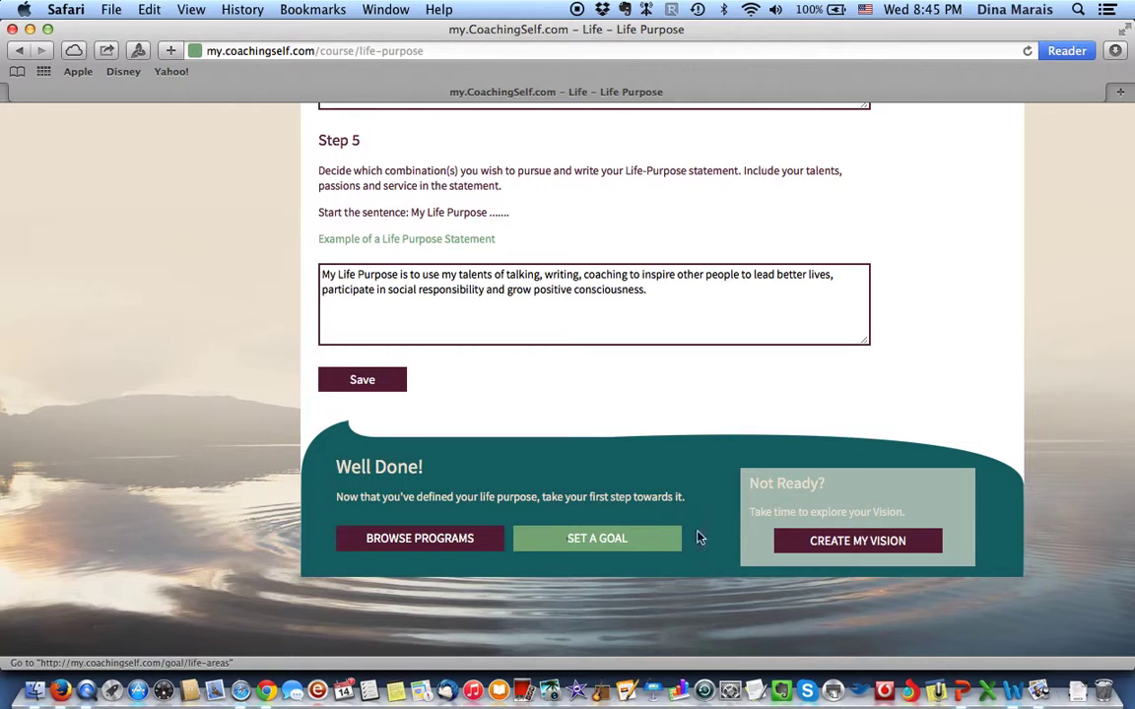
Step: Open the Create My Vision page and examine the vision board instructions, life areas and pictures
{"action": "scroll", "coordinate": [552, 251], "scroll_direction": "up", "scroll_amount": 8}
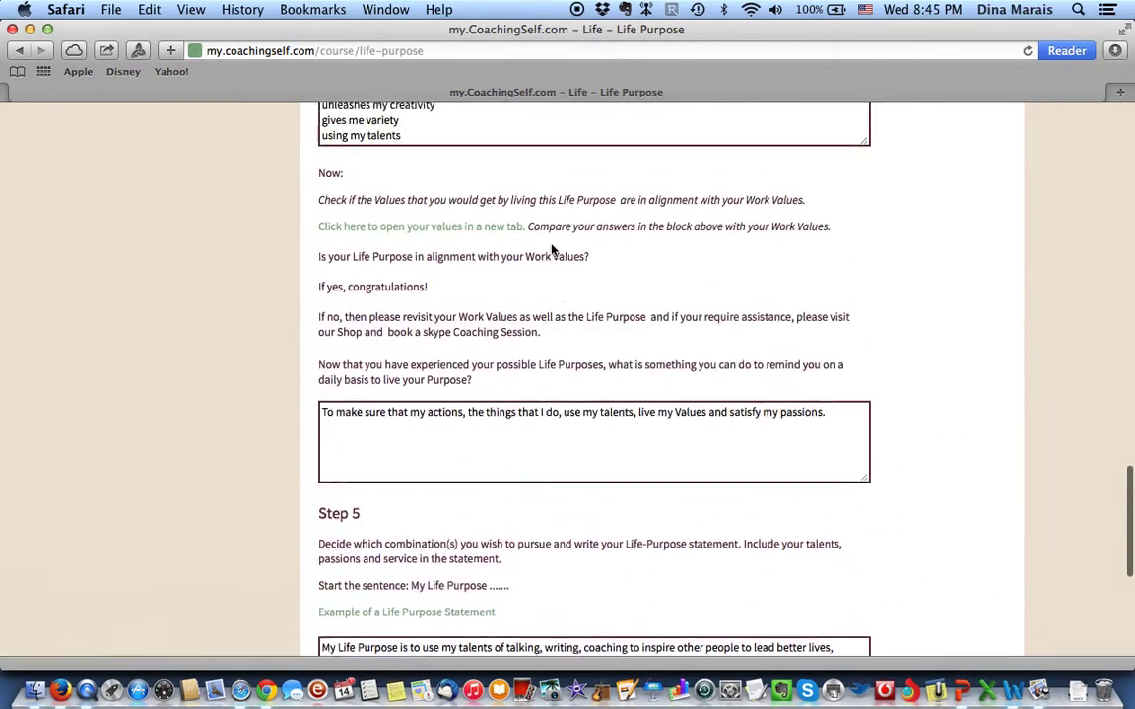
{"action": "scroll", "coordinate": [553, 251], "scroll_direction": "up", "scroll_amount": 20}
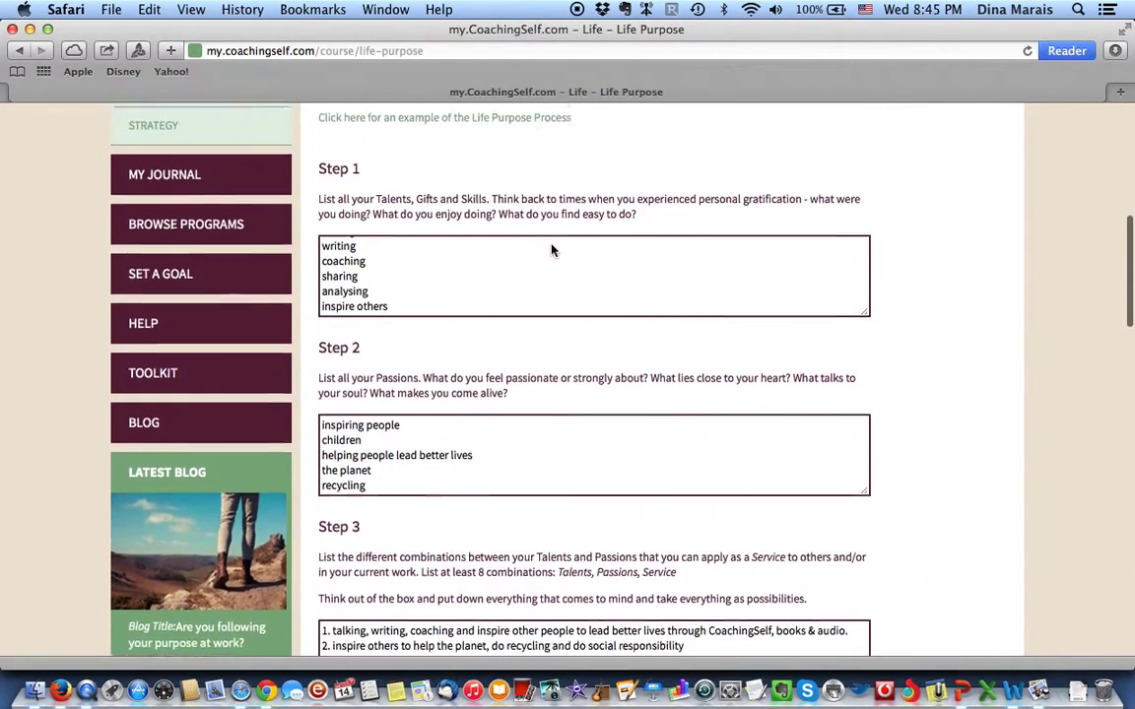
{"action": "scroll", "coordinate": [551, 250], "scroll_direction": "up", "scroll_amount": 1}
{"action": "scroll", "coordinate": [458, 187], "scroll_direction": "up", "scroll_amount": 3}
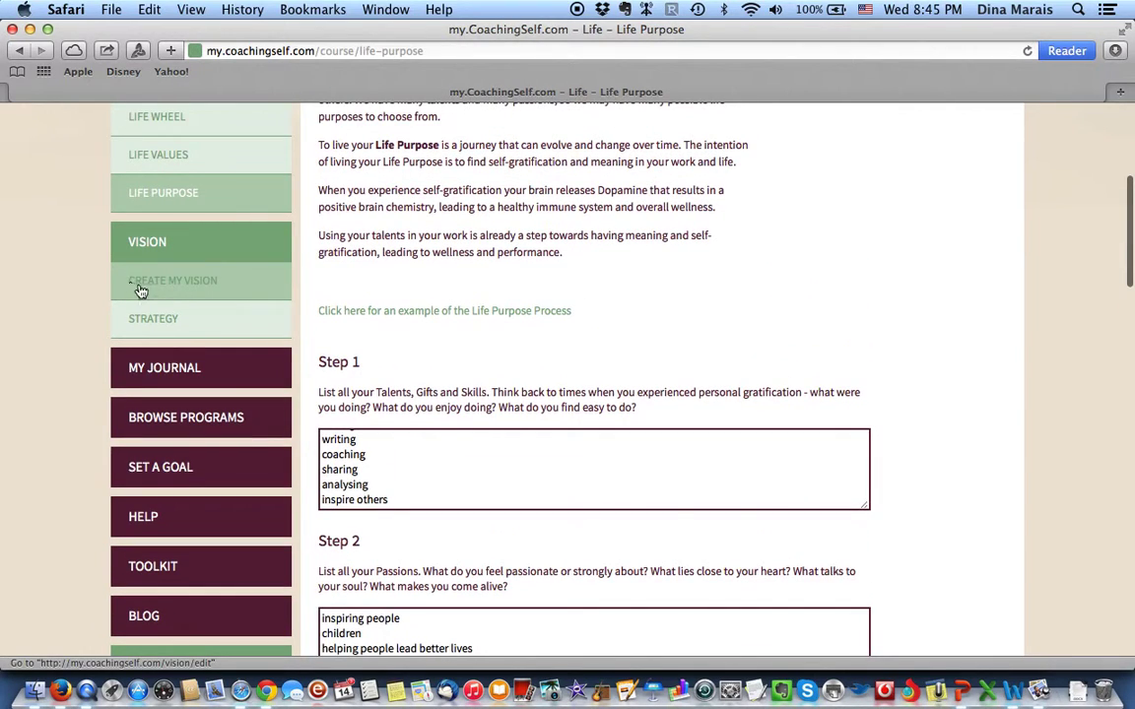
{"action": "left_click", "coordinate": [140, 291]}
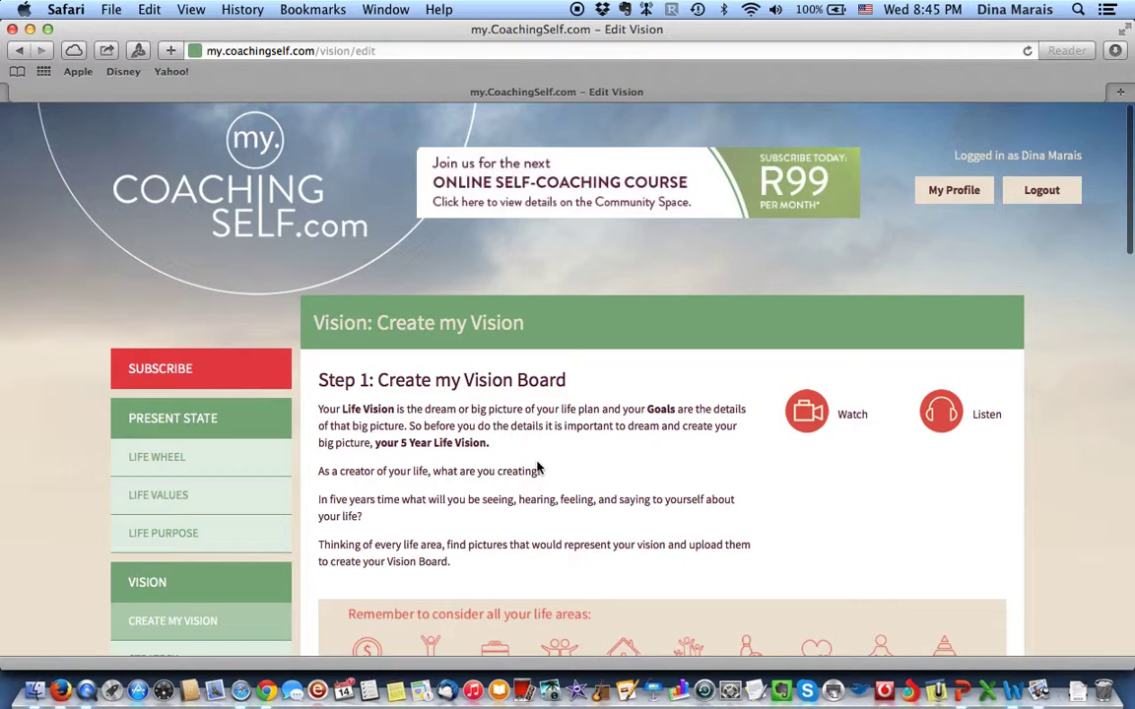
{"action": "scroll", "coordinate": [537, 467], "scroll_direction": "down", "scroll_amount": 5}
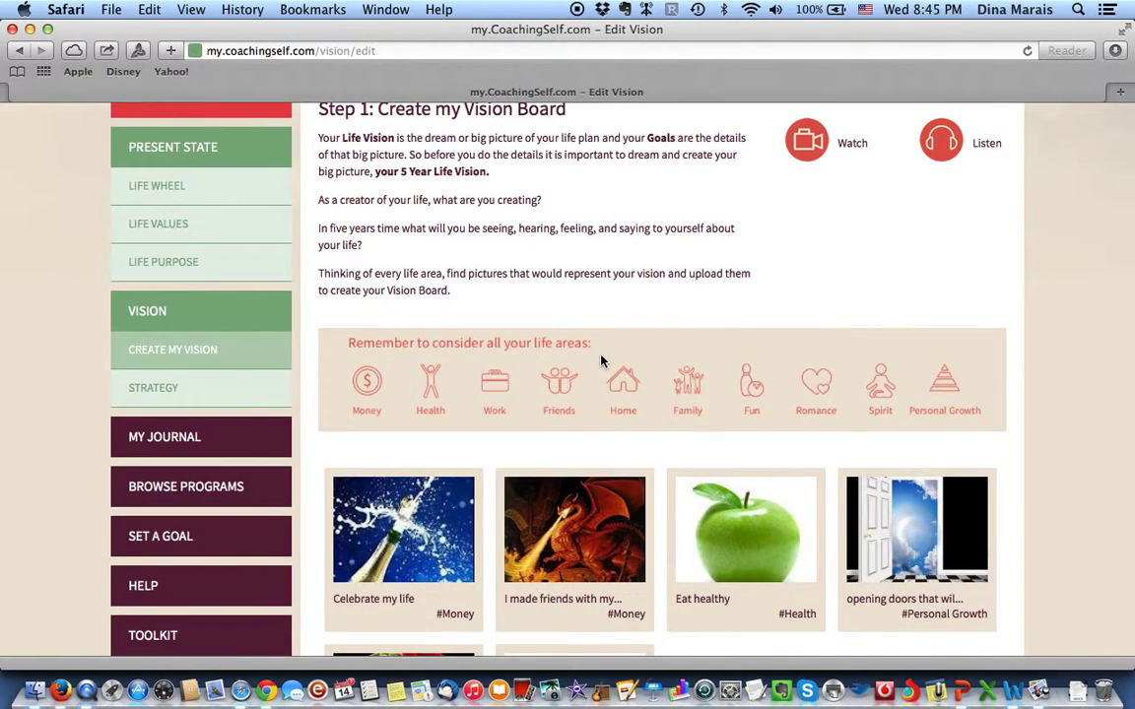
Step: Examine the vision board pictures, the Step 2 story and the Step 3 questions on the Create My Vision page
{"action": "scroll", "coordinate": [603, 362], "scroll_direction": "down", "scroll_amount": 2}
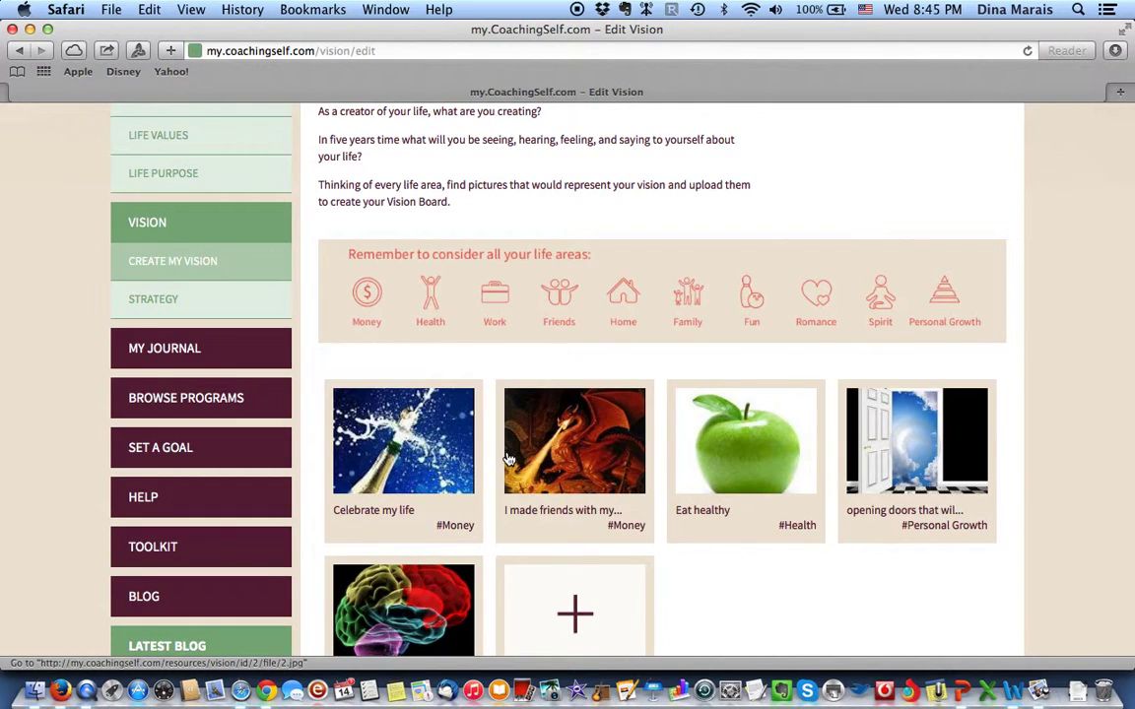
{"action": "scroll", "coordinate": [577, 476], "scroll_direction": "down", "scroll_amount": 2}
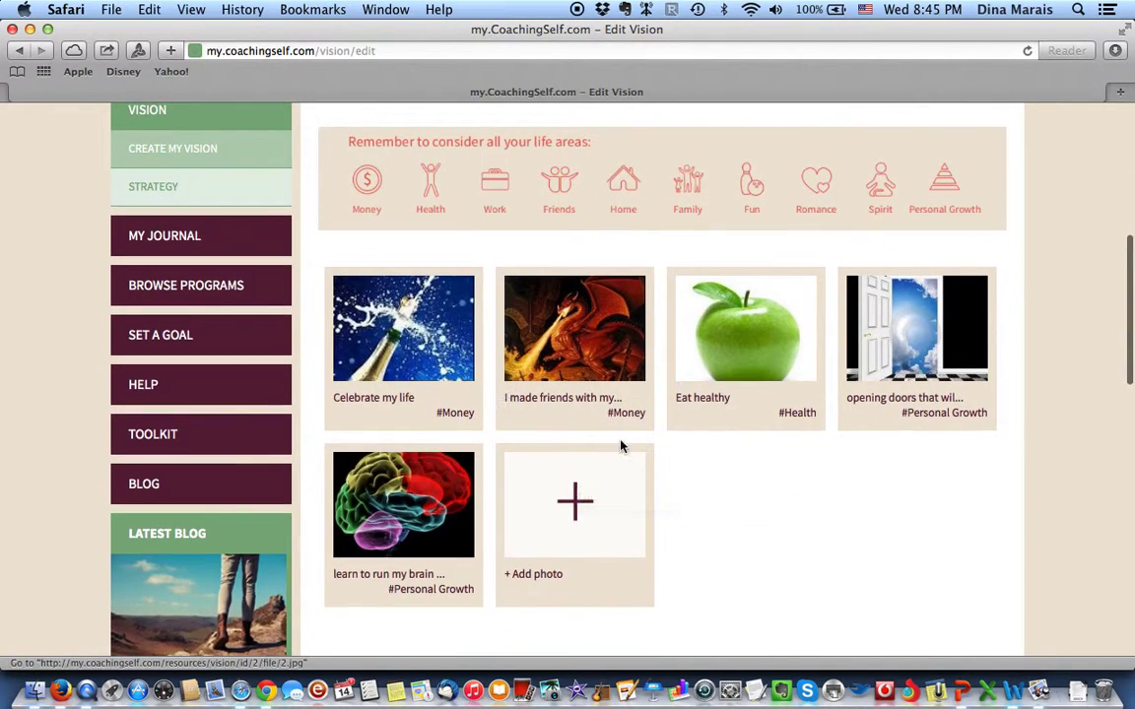
{"action": "scroll", "coordinate": [607, 552], "scroll_direction": "down", "scroll_amount": 10}
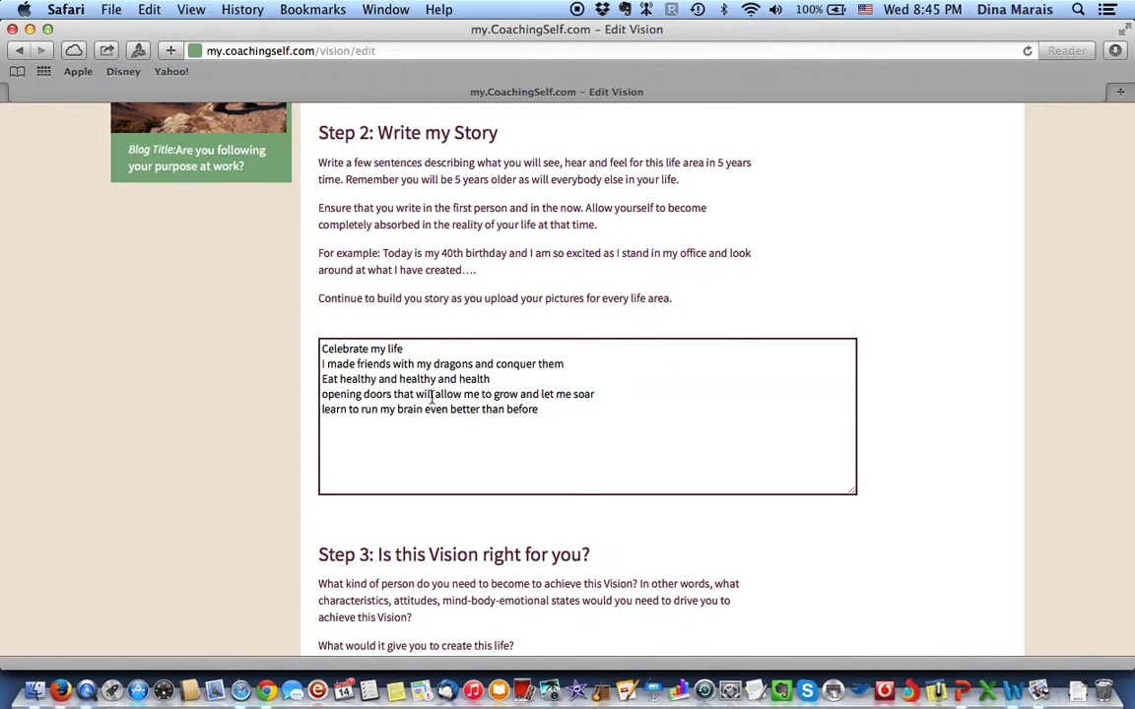
{"action": "scroll", "coordinate": [442, 404], "scroll_direction": "down", "scroll_amount": 5}
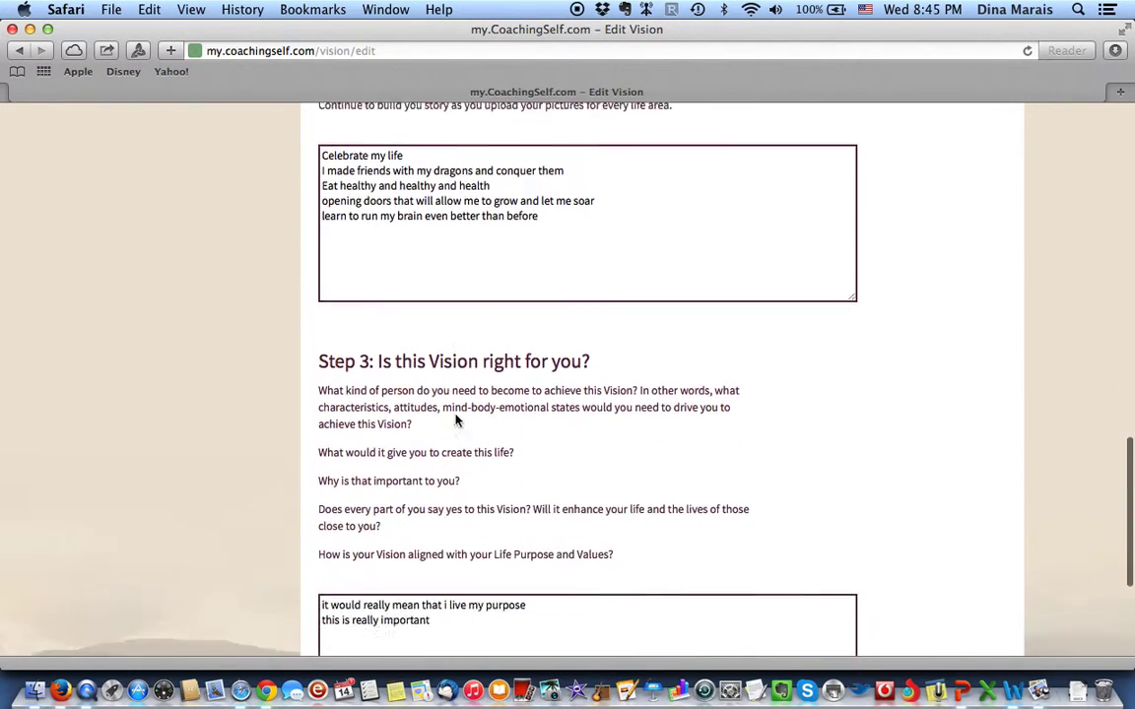
{"action": "scroll", "coordinate": [456, 387], "scroll_direction": "up", "scroll_amount": 4}
{"action": "scroll", "coordinate": [443, 198], "scroll_direction": "up", "scroll_amount": 10}
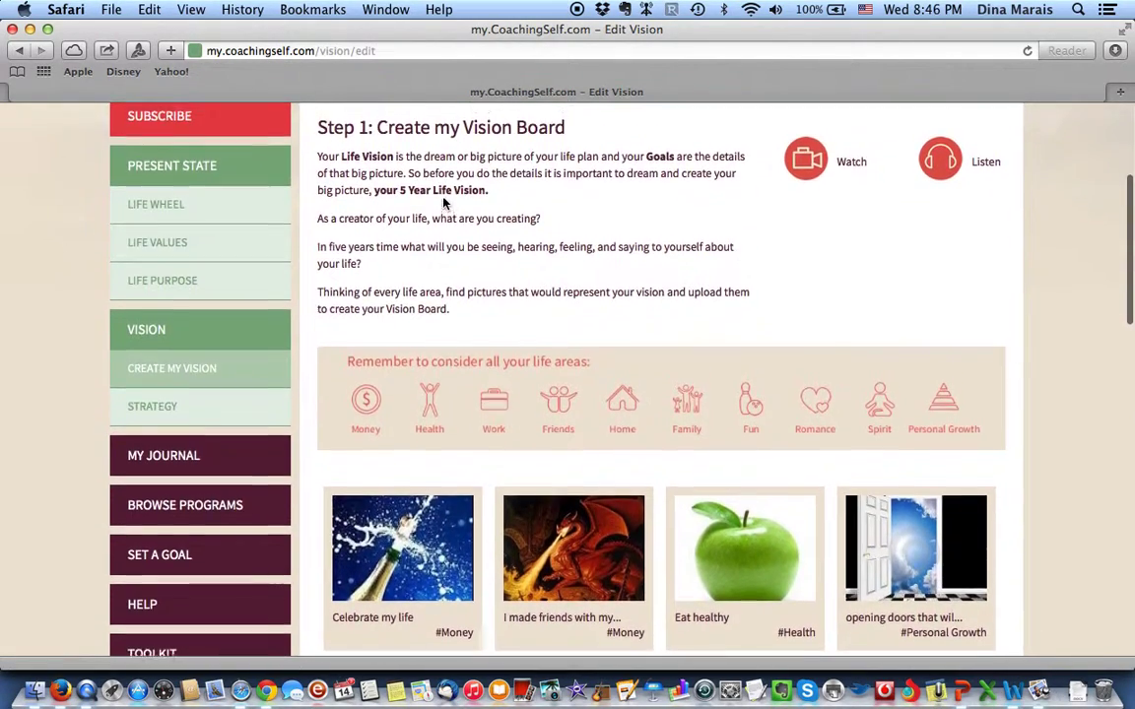
Step: Open the Vision Strategy page, expand the Strategy Exercise Instructions and examine the How it Works text and year circles
{"action": "left_click", "coordinate": [163, 419]}
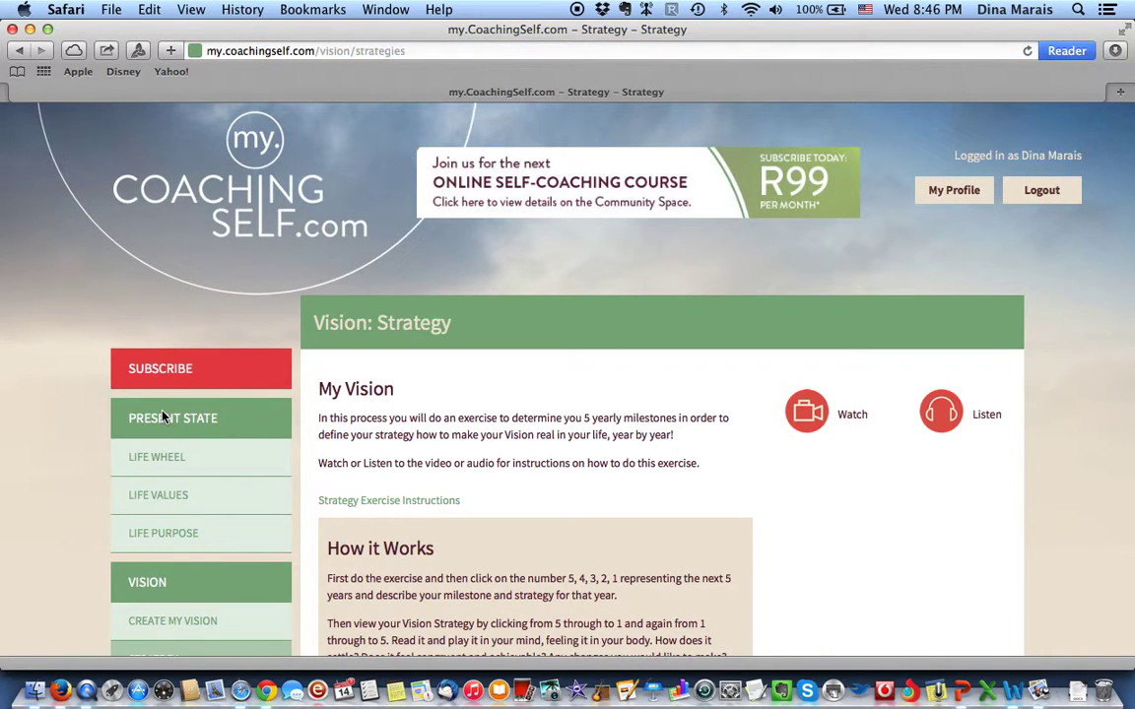
{"action": "scroll", "coordinate": [546, 541], "scroll_direction": "down", "scroll_amount": 2}
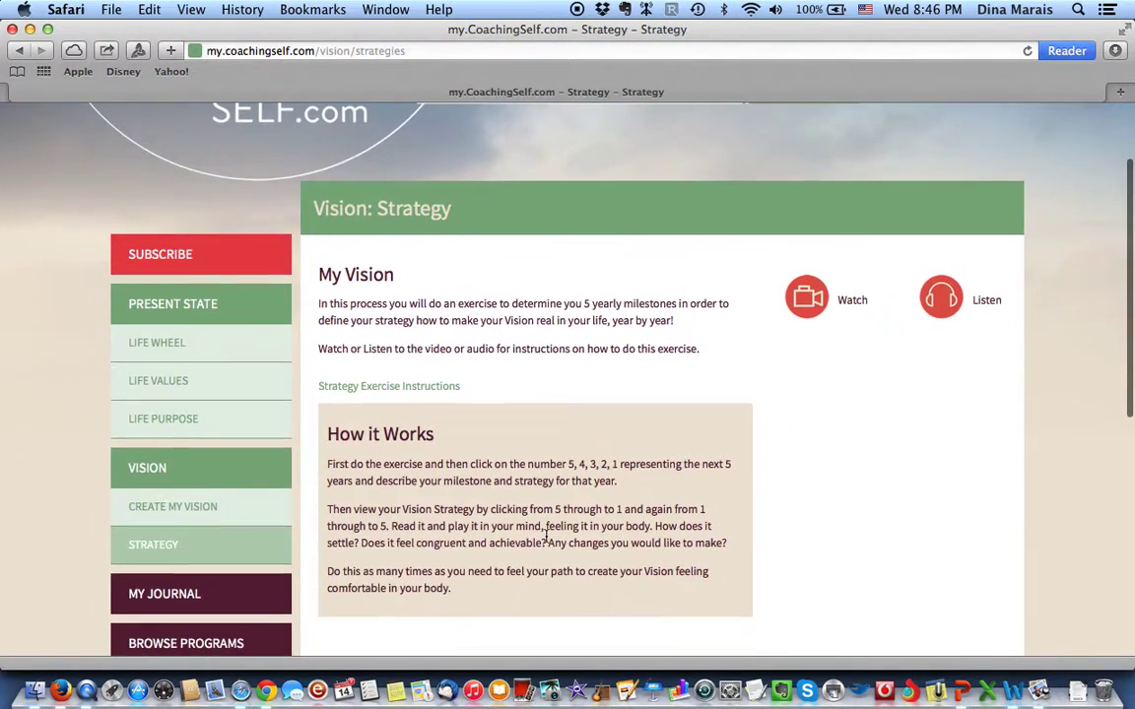
{"action": "scroll", "coordinate": [545, 537], "scroll_direction": "down", "scroll_amount": 1}
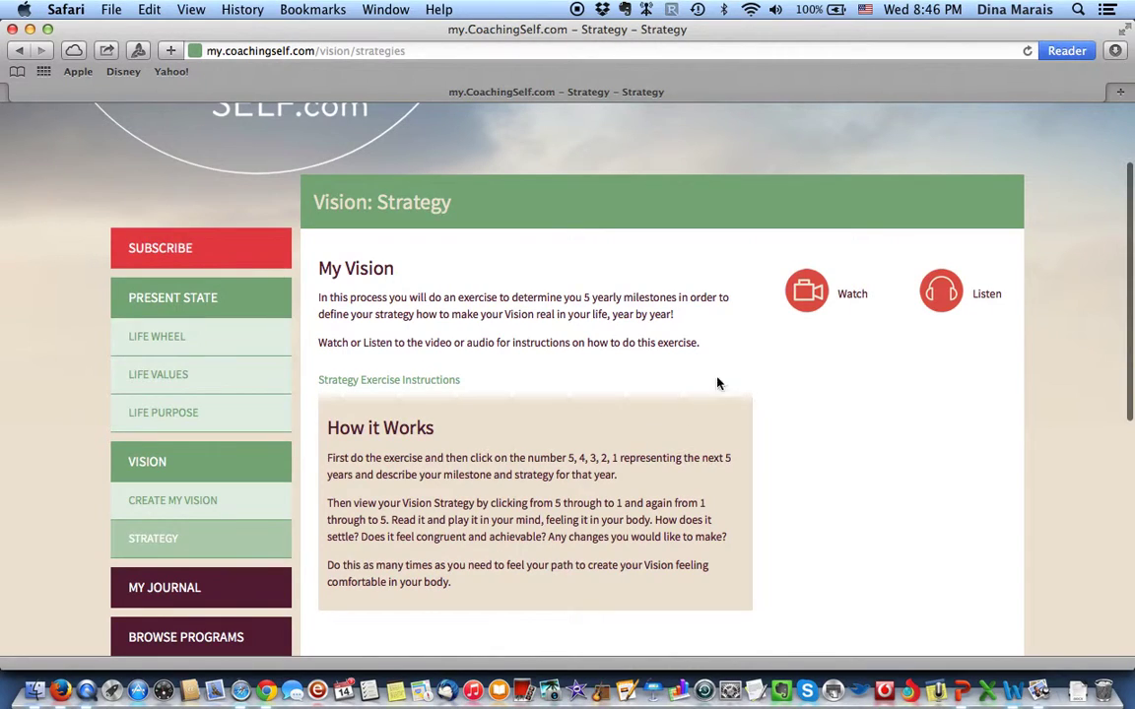
{"action": "left_click", "coordinate": [393, 382]}
{"action": "scroll", "coordinate": [476, 582], "scroll_direction": "down", "scroll_amount": 10}
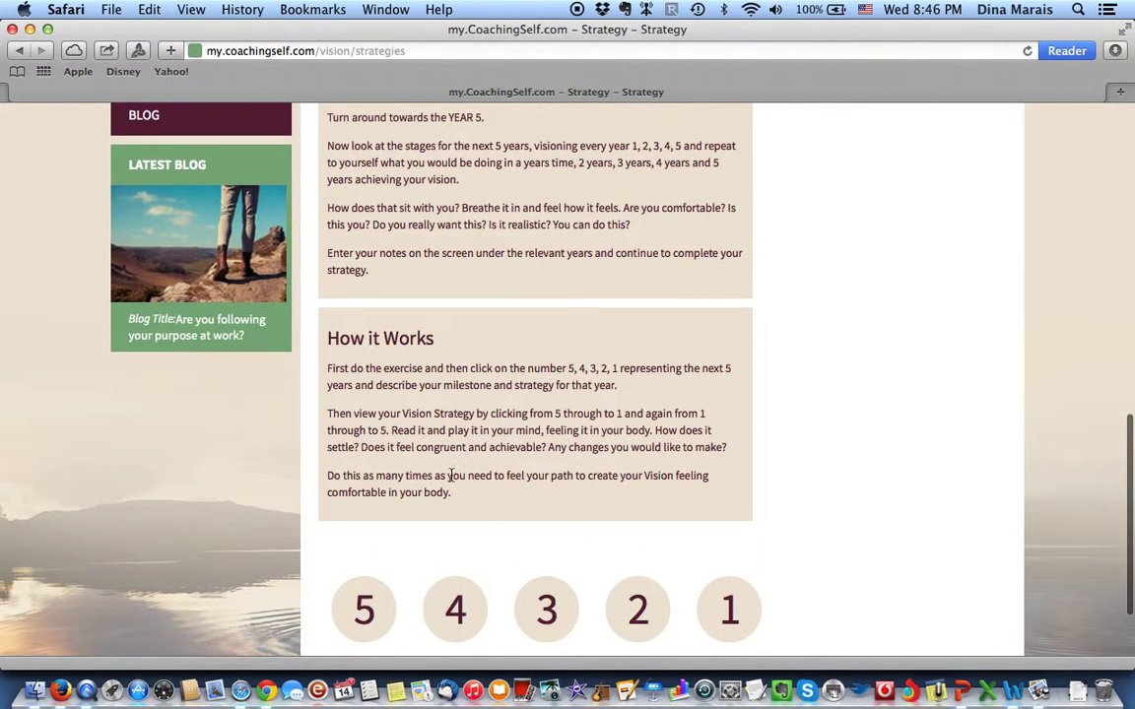
{"action": "scroll", "coordinate": [451, 475], "scroll_direction": "down", "scroll_amount": 3}
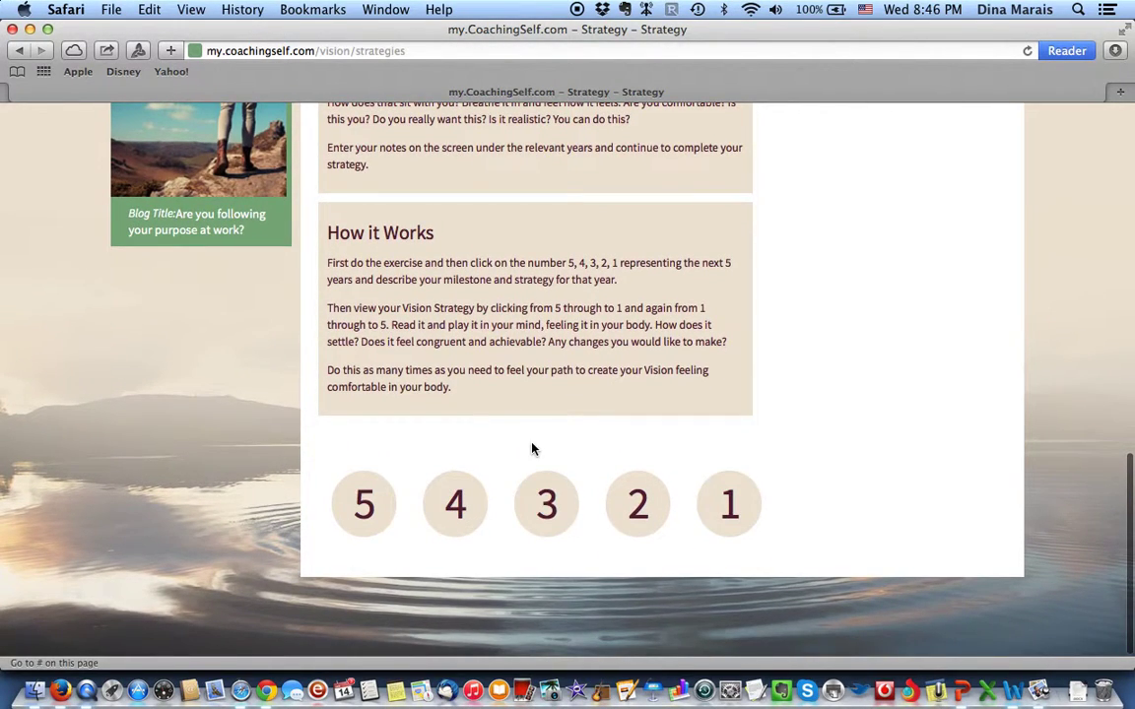
Step: Try the year 1 circle and review the five-year timeline exercise instructions on the Strategy page
{"action": "left_click", "coordinate": [726, 509]}
{"action": "scroll", "coordinate": [545, 268], "scroll_direction": "down", "scroll_amount": 1}
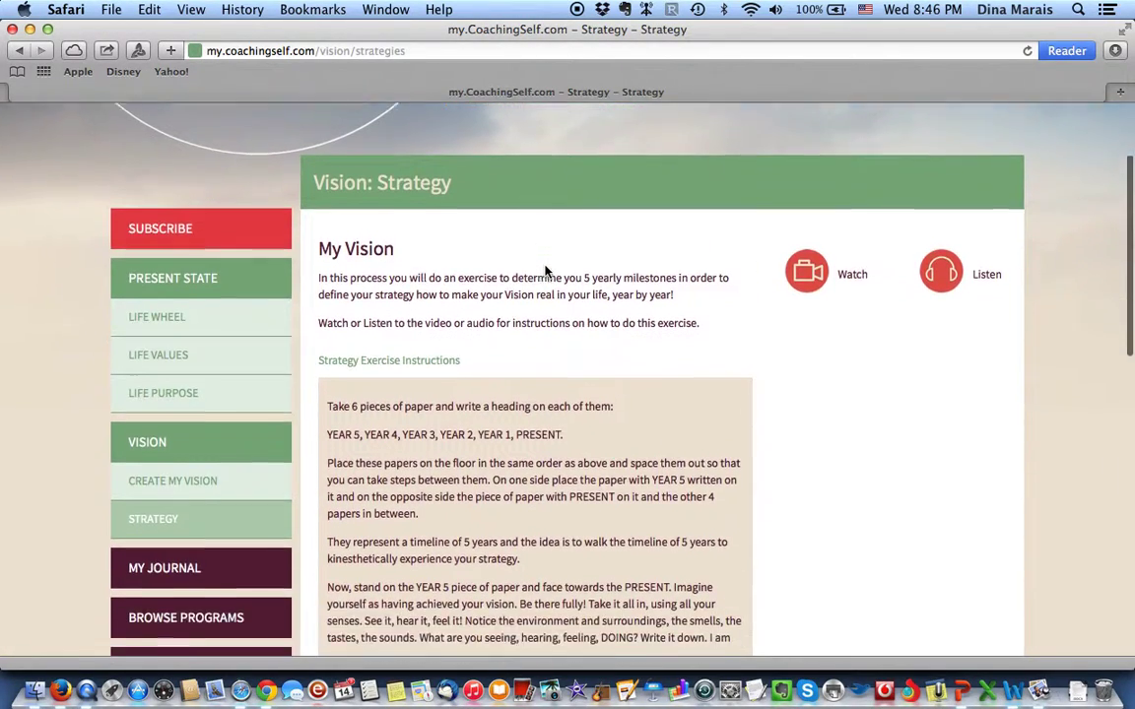
{"action": "scroll", "coordinate": [504, 509], "scroll_direction": "down", "scroll_amount": 5}
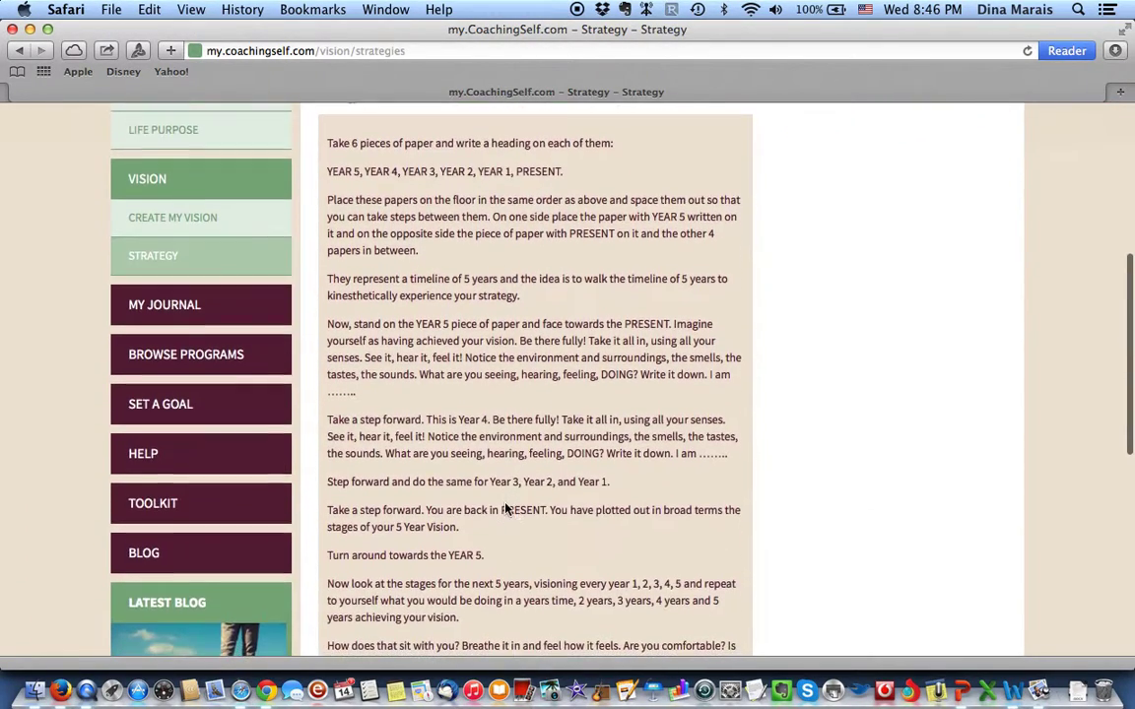
Step: Open the Set a Goal page, expand the Tips on Effective Goal Management and examine them with the goal-setting instructions
{"action": "left_click", "coordinate": [209, 406]}
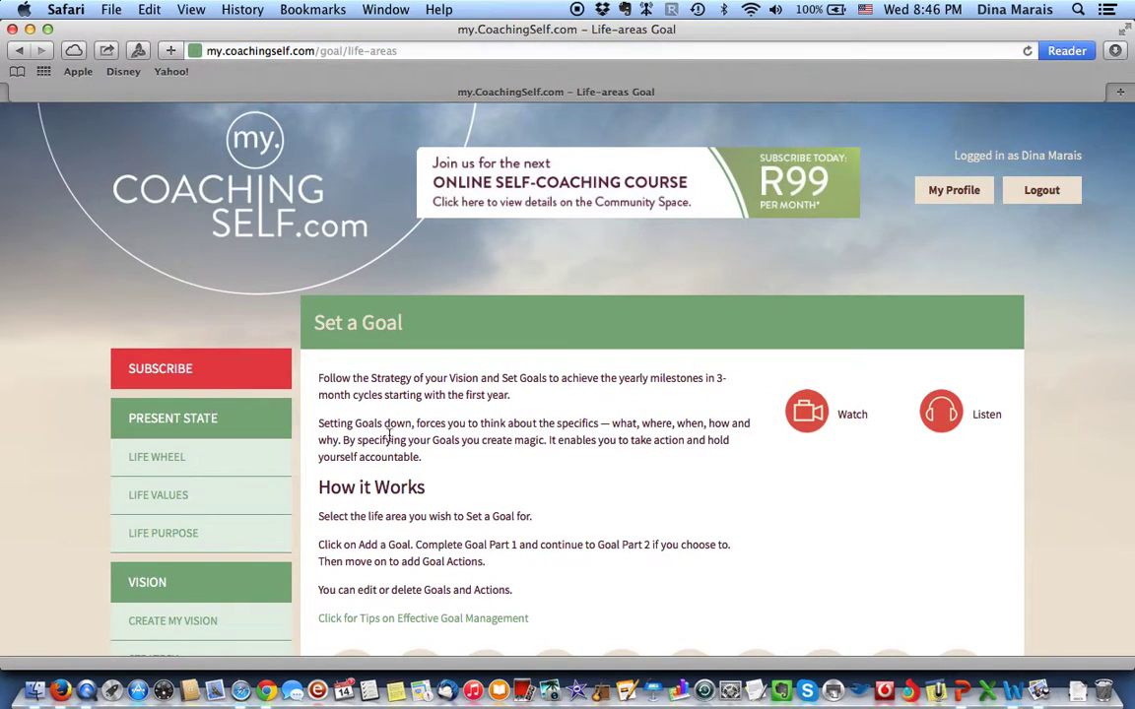
{"action": "scroll", "coordinate": [416, 476], "scroll_direction": "down", "scroll_amount": 7}
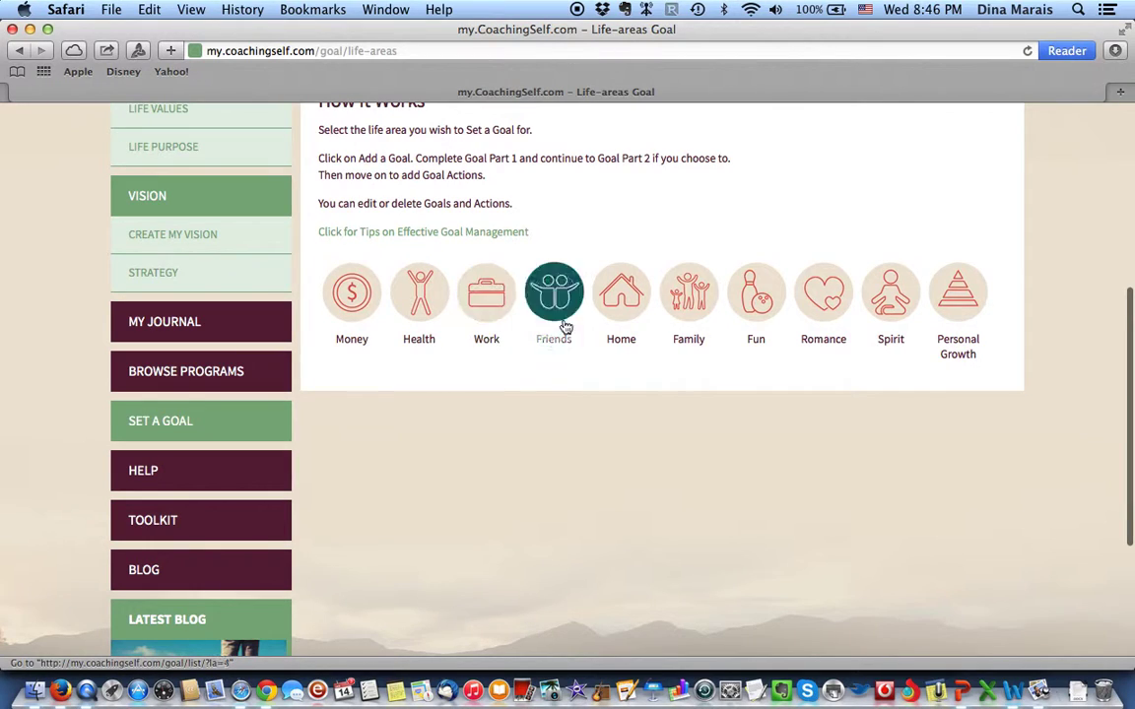
{"action": "left_click", "coordinate": [464, 235]}
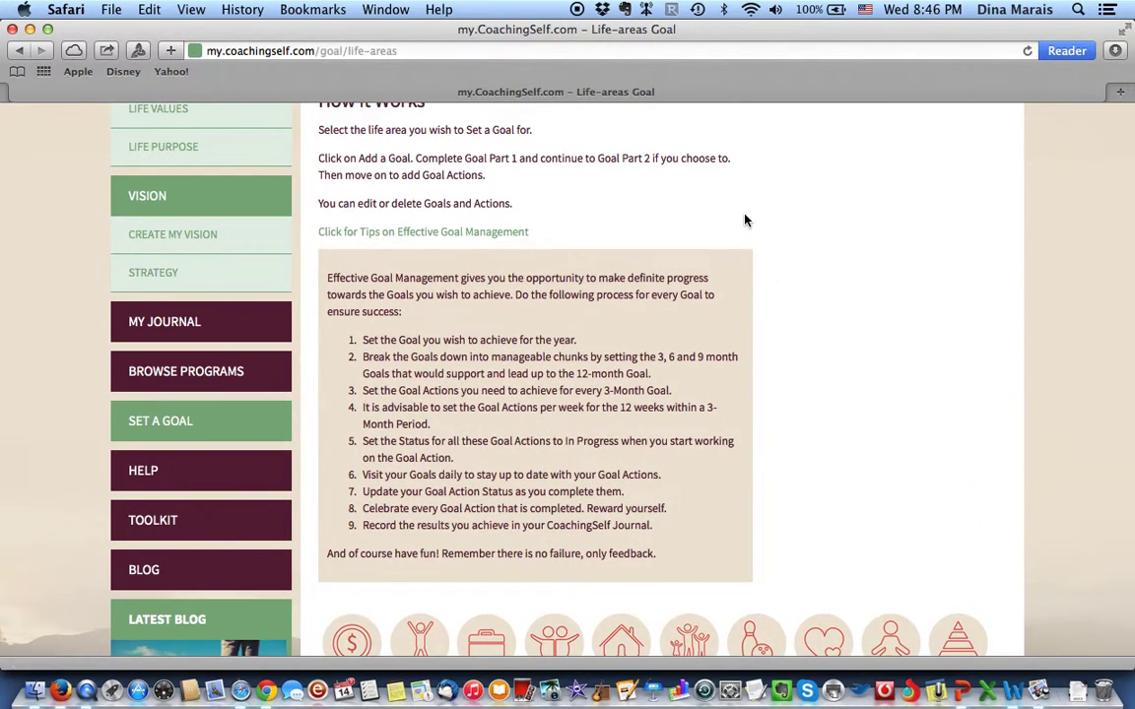
{"action": "scroll", "coordinate": [776, 246], "scroll_direction": "up", "scroll_amount": 4}
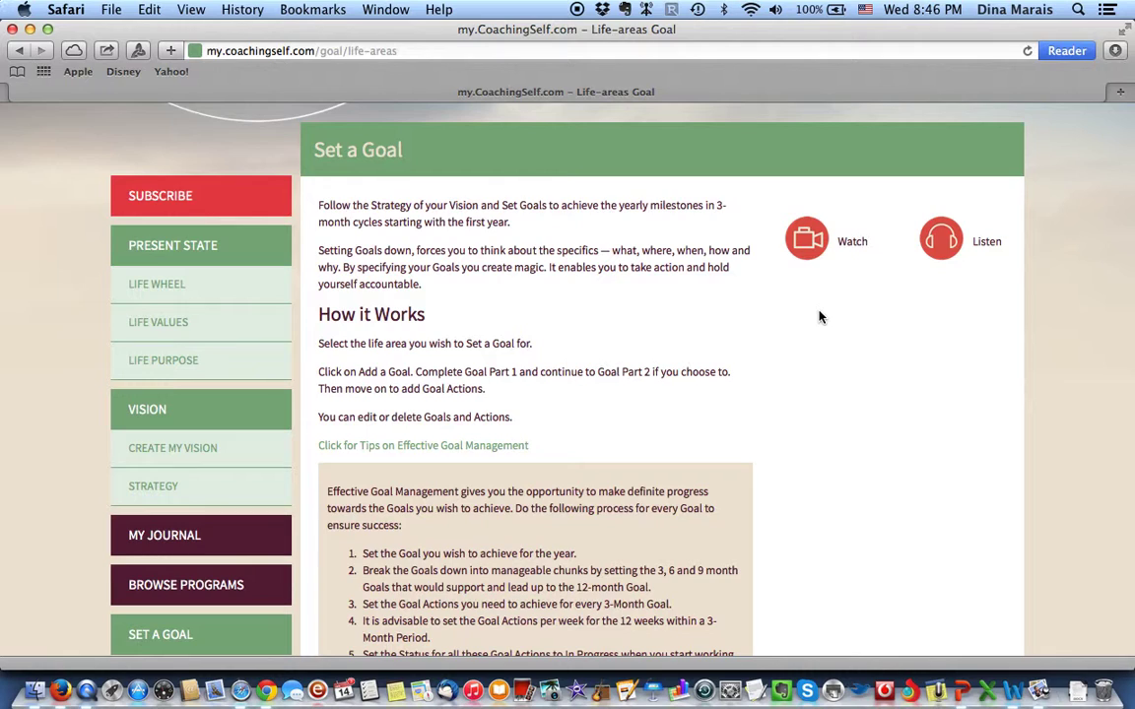
{"action": "scroll", "coordinate": [436, 361], "scroll_direction": "down", "scroll_amount": 3}
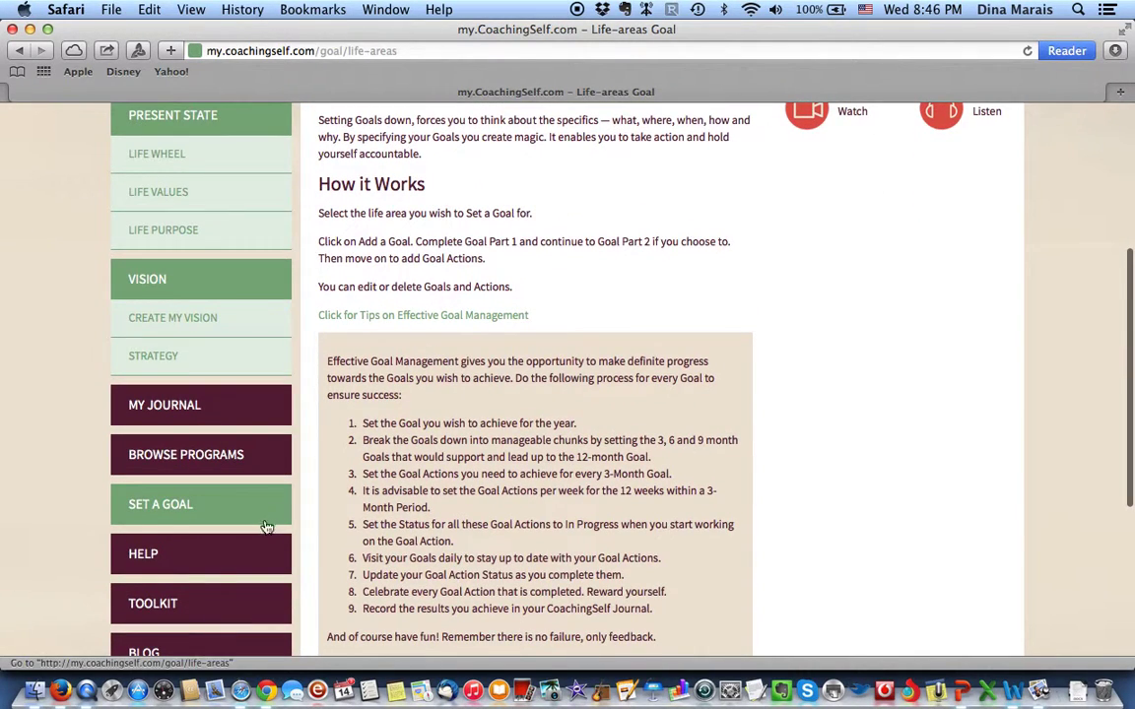
Step: Browse the self-coaching programs and view the ones offered for the Money life area
{"action": "left_click", "coordinate": [190, 456]}
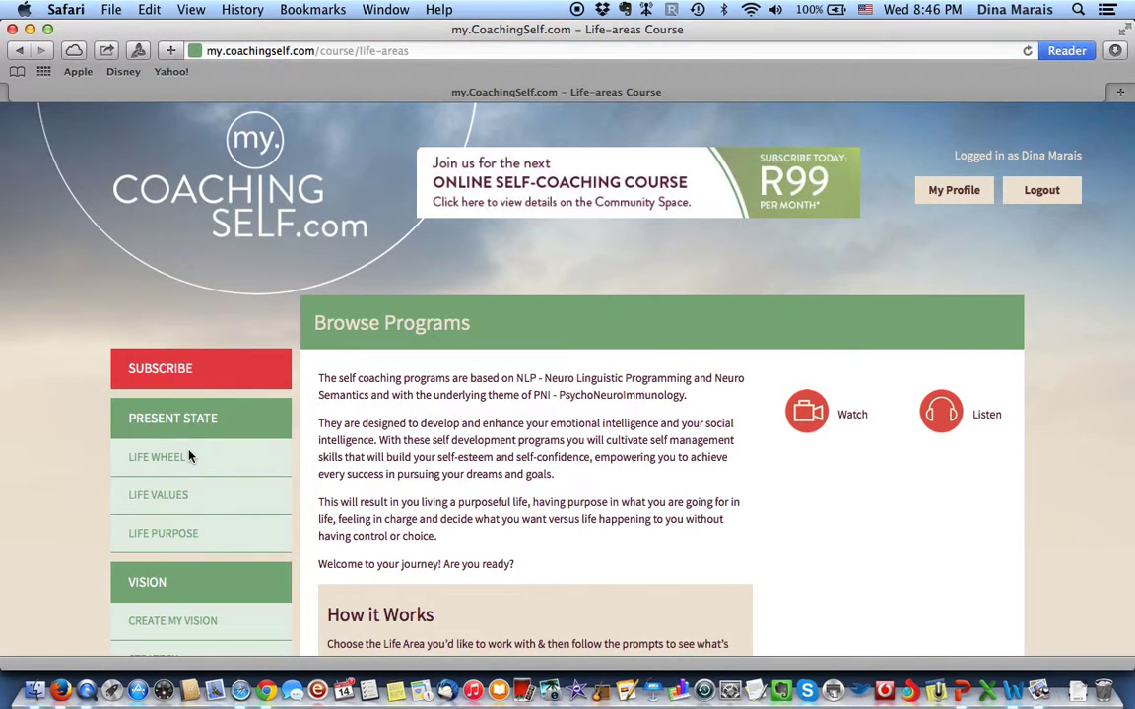
{"action": "scroll", "coordinate": [695, 350], "scroll_direction": "down", "scroll_amount": 5}
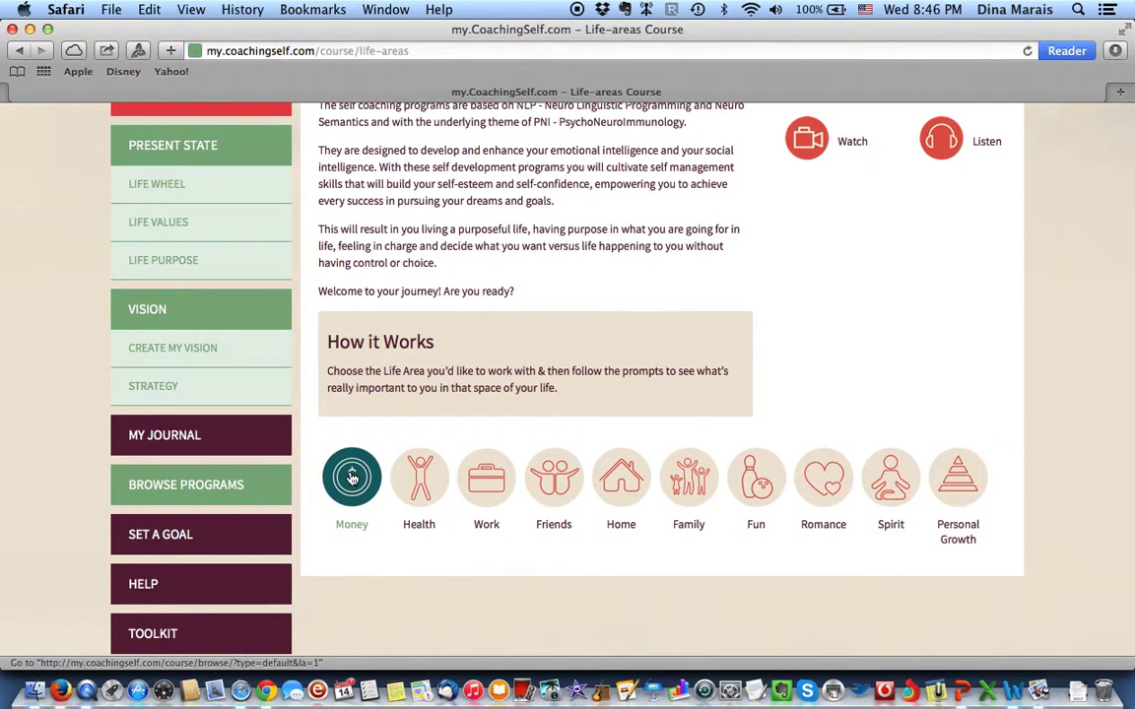
{"action": "left_click", "coordinate": [352, 478]}
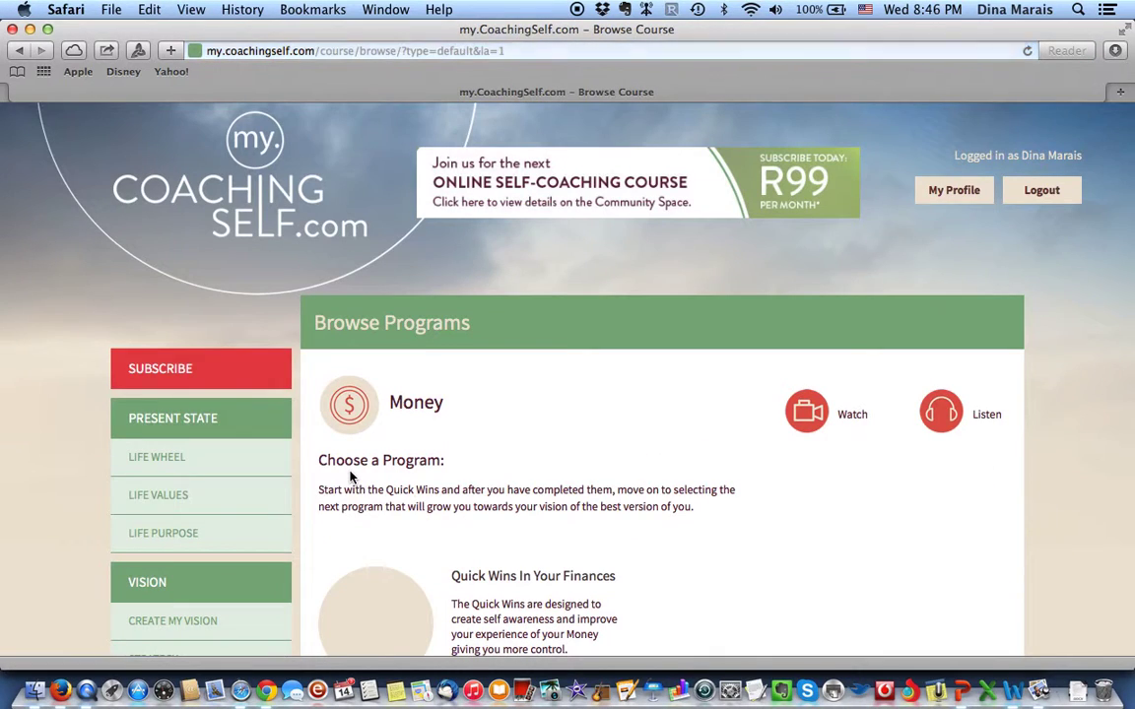
{"action": "scroll", "coordinate": [568, 483], "scroll_direction": "down", "scroll_amount": 5}
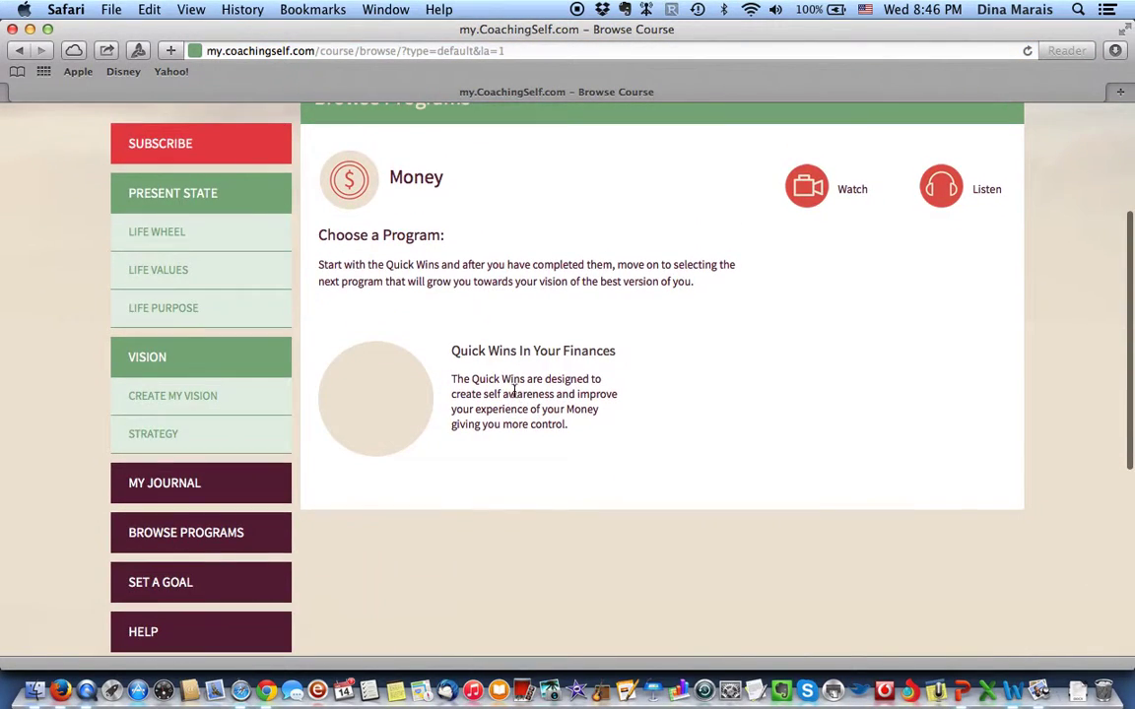
Step: Open the Quick Wins In Your Finances program and examine its sections, from Balancing Your Life Wheel Areas to SCORE Your Finances
{"action": "left_click", "coordinate": [513, 353]}
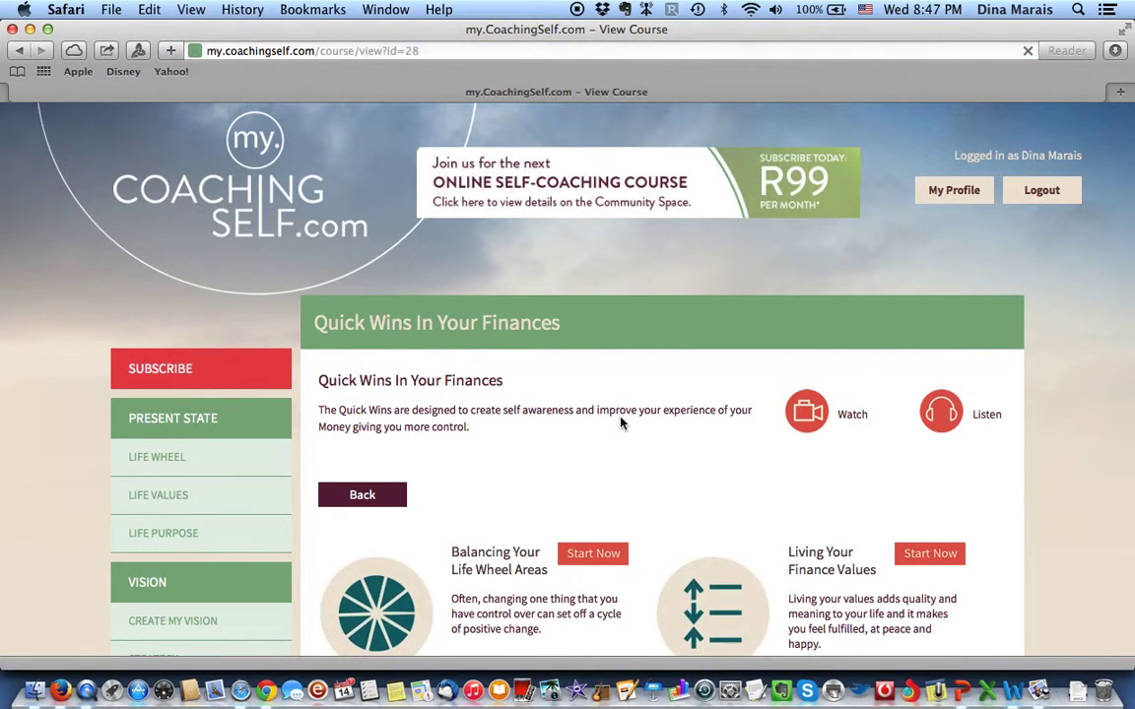
{"action": "scroll", "coordinate": [621, 422], "scroll_direction": "down", "scroll_amount": 3}
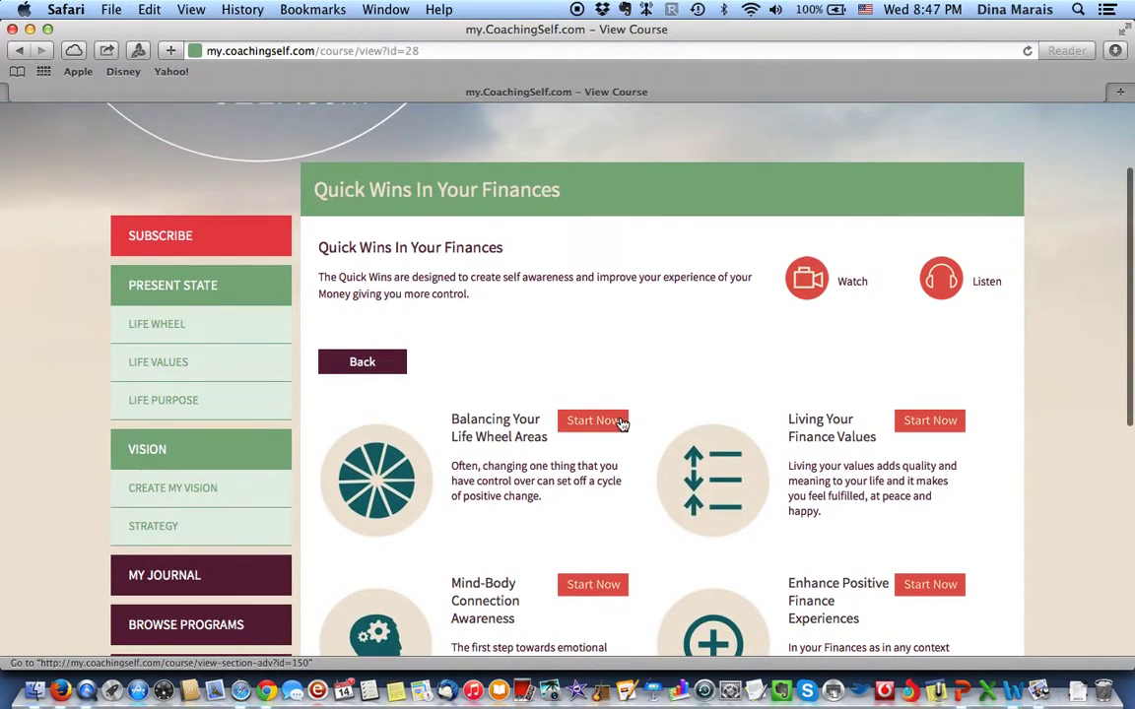
{"action": "scroll", "coordinate": [592, 488], "scroll_direction": "down", "scroll_amount": 2}
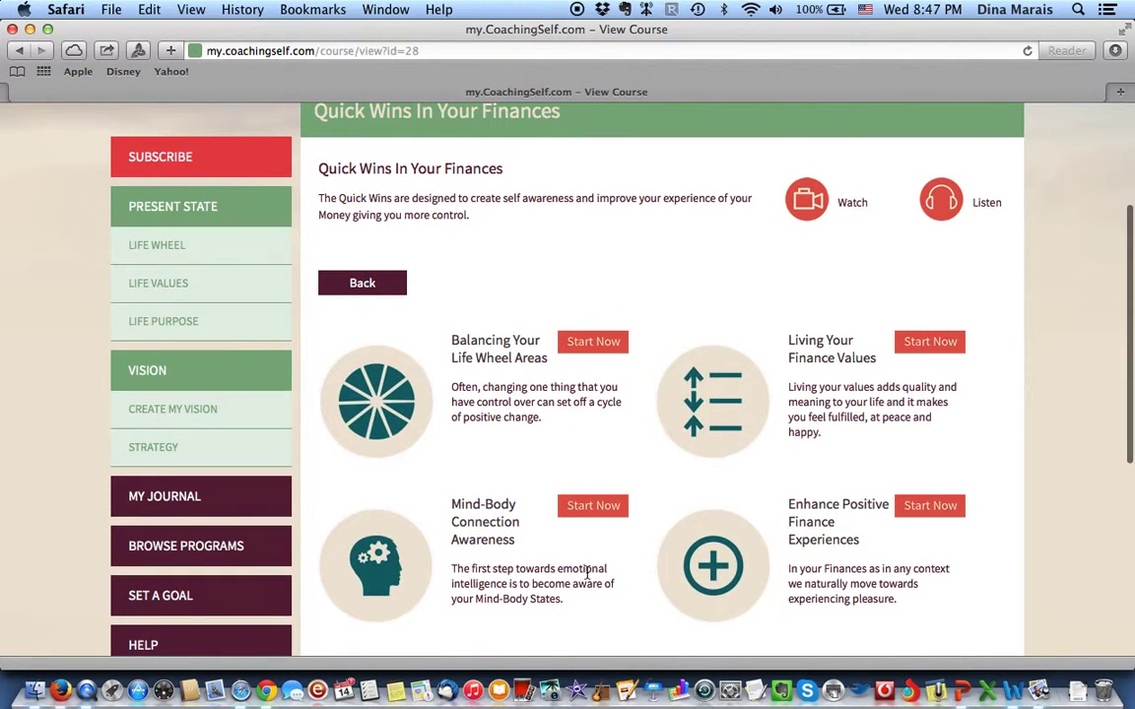
{"action": "scroll", "coordinate": [588, 575], "scroll_direction": "down", "scroll_amount": 2}
{"action": "scroll", "coordinate": [558, 563], "scroll_direction": "down", "scroll_amount": 3}
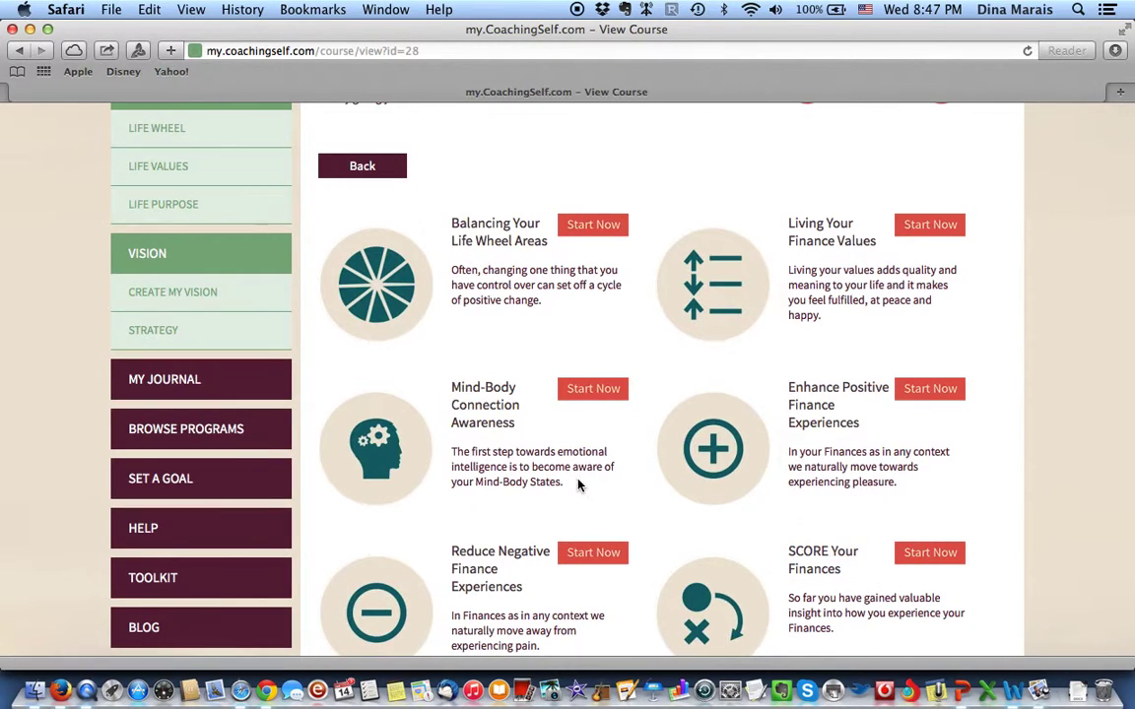
{"action": "scroll", "coordinate": [530, 438], "scroll_direction": "down", "scroll_amount": 3}
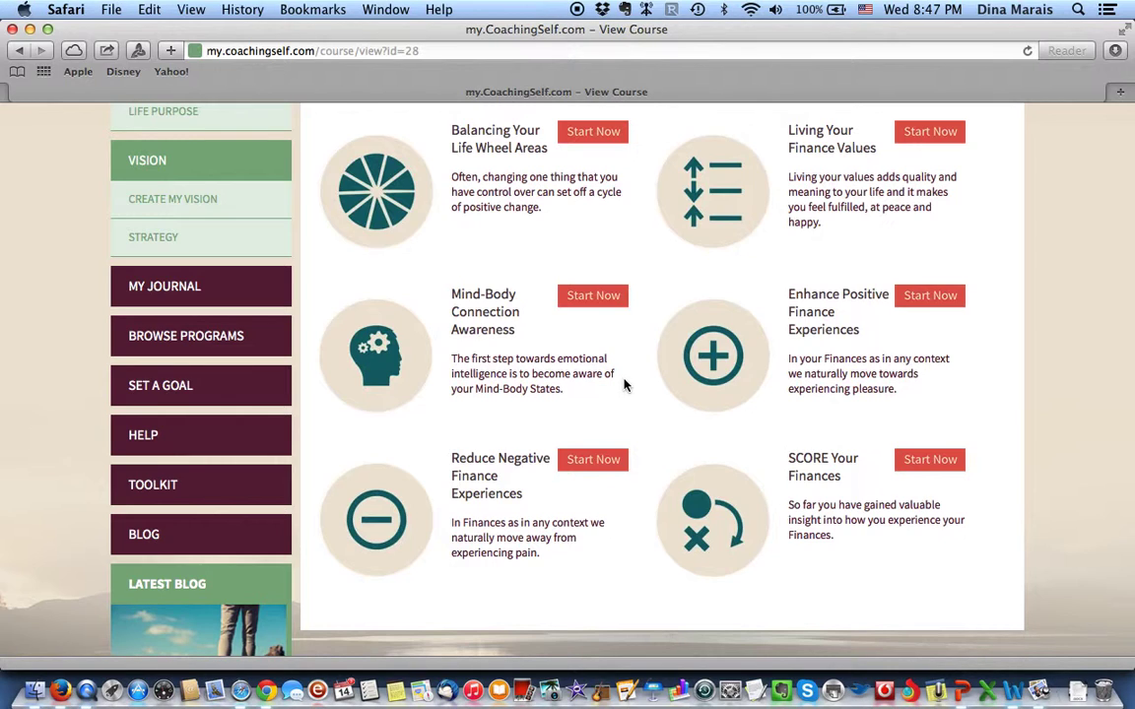
{"action": "scroll", "coordinate": [477, 187], "scroll_direction": "up", "scroll_amount": 2}
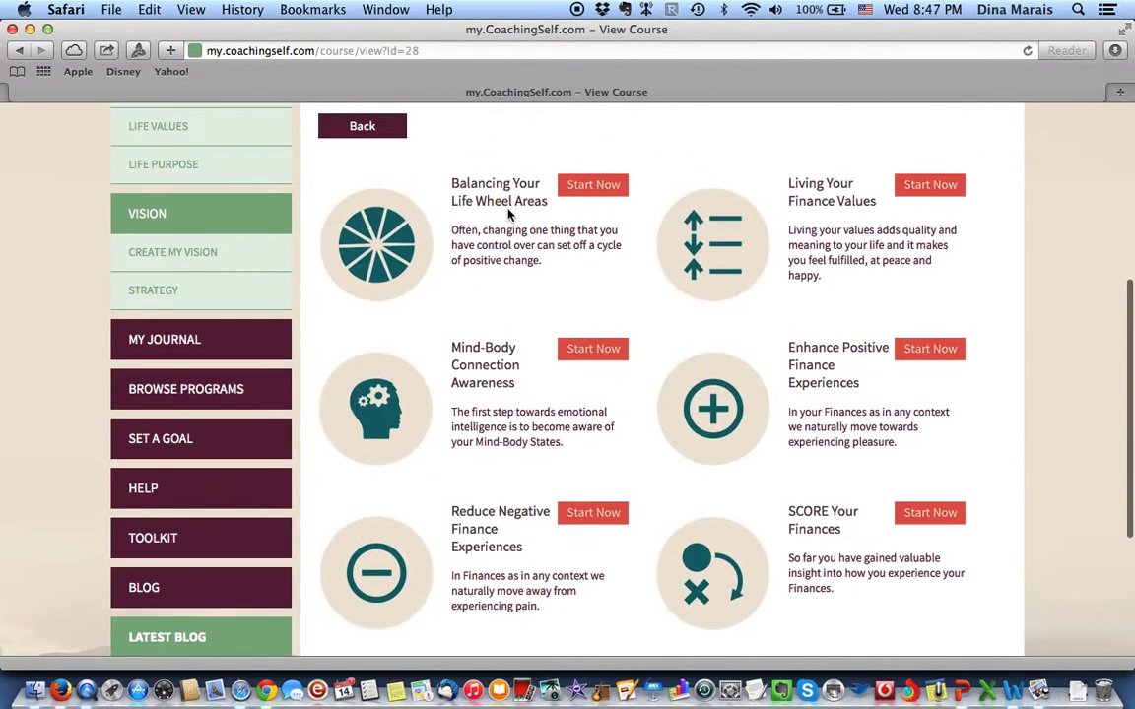
Step: Open My Journal, start a new journal entry and examine the form's date, title and daily reflection questions
{"action": "left_click", "coordinate": [175, 341]}
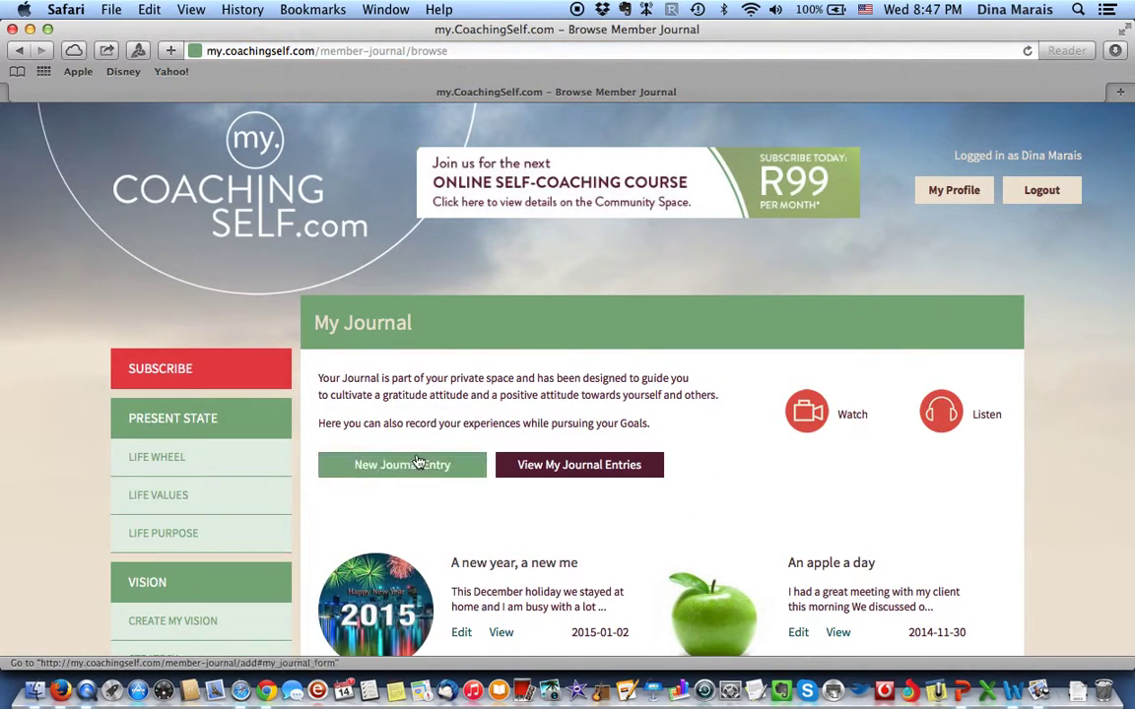
{"action": "left_click", "coordinate": [416, 467]}
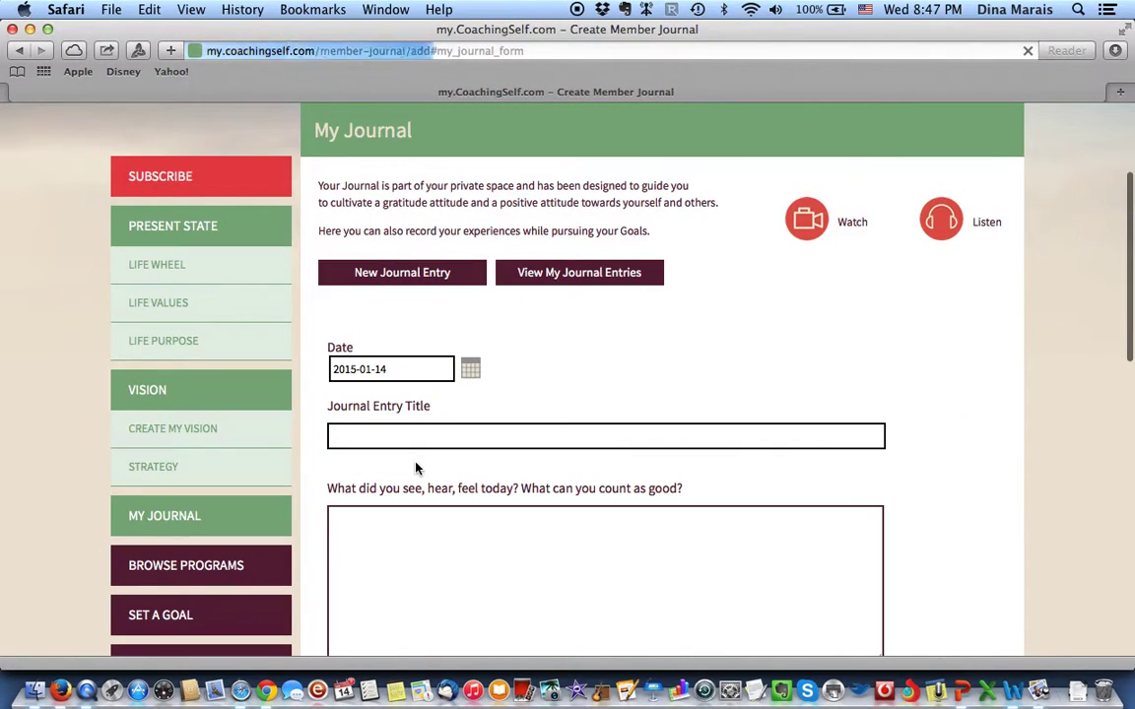
{"action": "scroll", "coordinate": [641, 408], "scroll_direction": "down", "scroll_amount": 2}
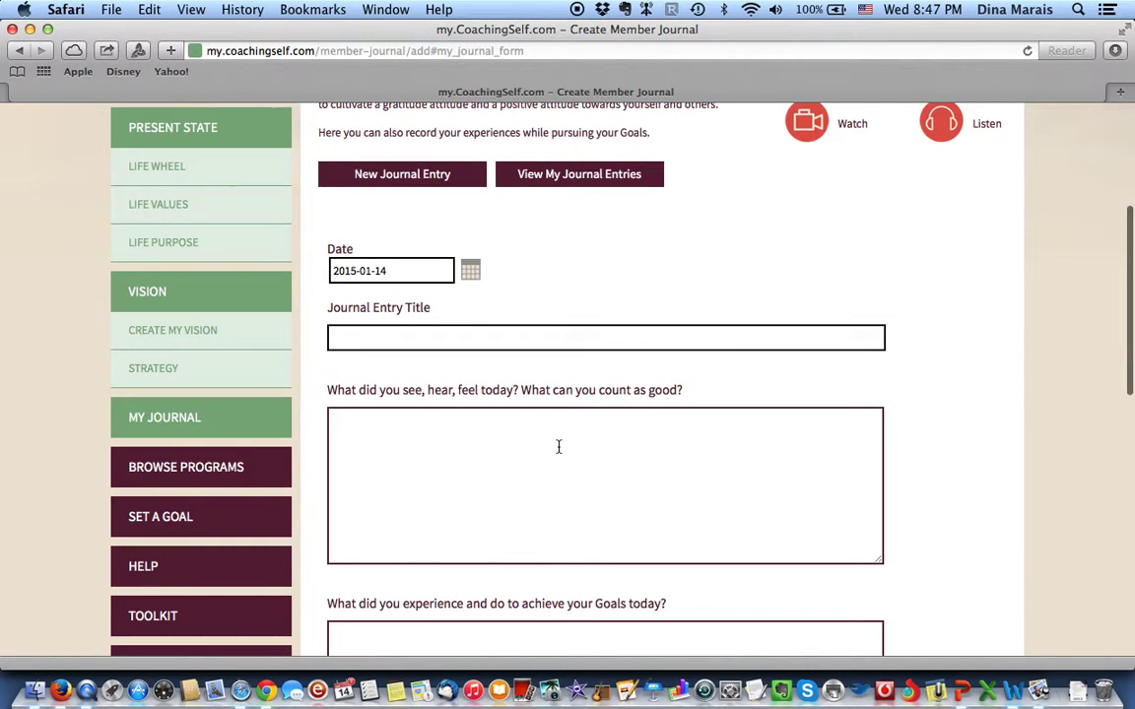
{"action": "scroll", "coordinate": [557, 447], "scroll_direction": "down", "scroll_amount": 10}
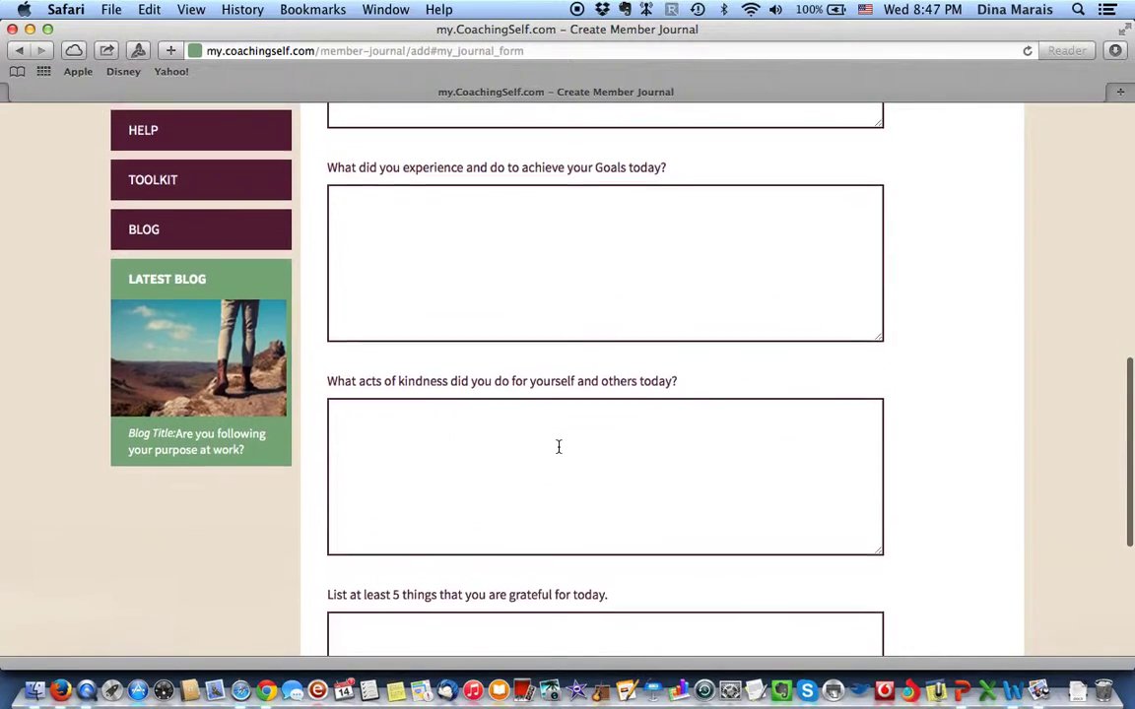
{"action": "scroll", "coordinate": [558, 452], "scroll_direction": "up", "scroll_amount": 12}
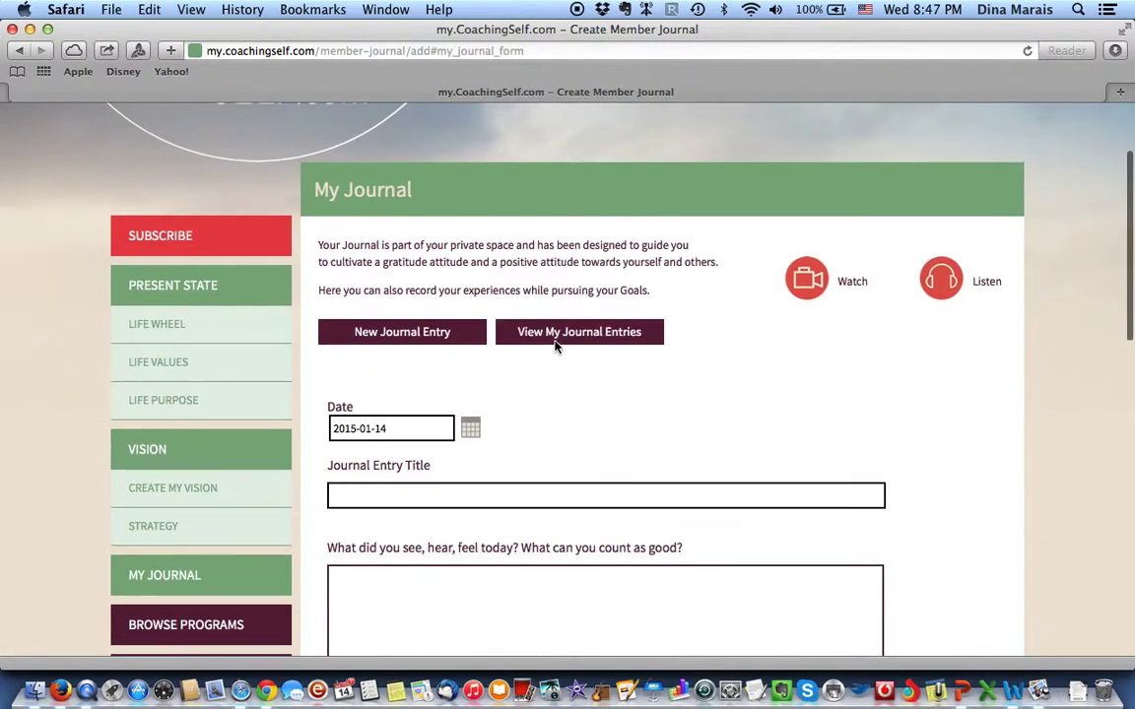
{"action": "scroll", "coordinate": [555, 347], "scroll_direction": "down", "scroll_amount": 1}
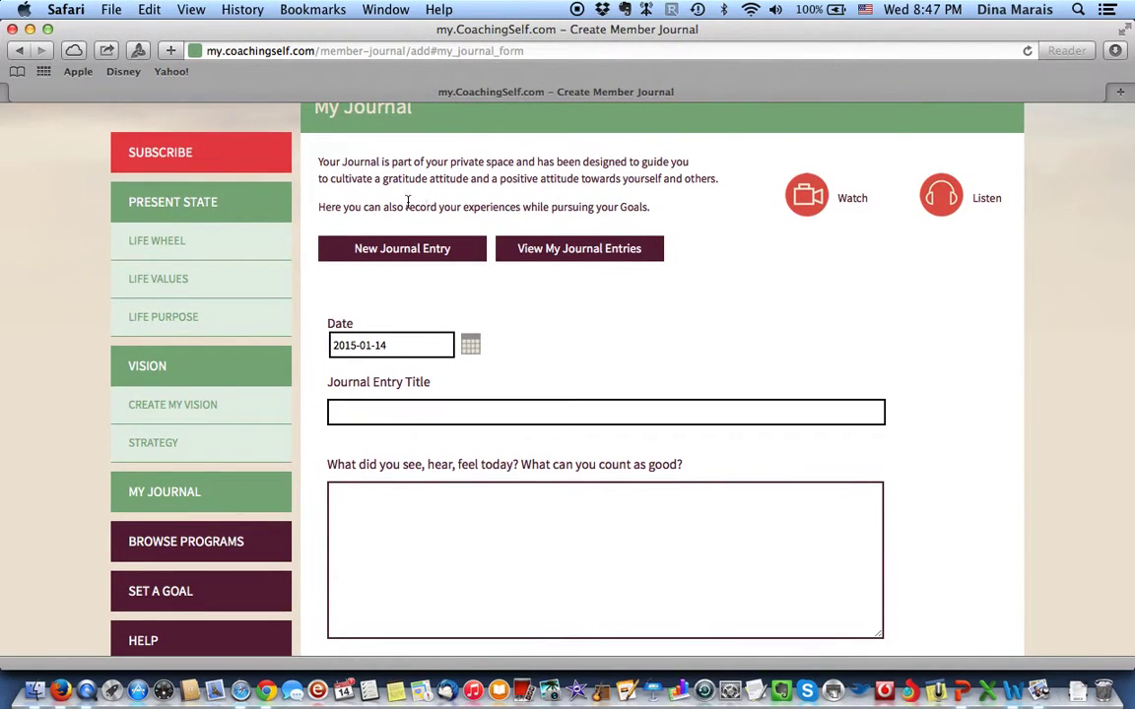
{"action": "scroll", "coordinate": [317, 456], "scroll_direction": "down", "scroll_amount": 2}
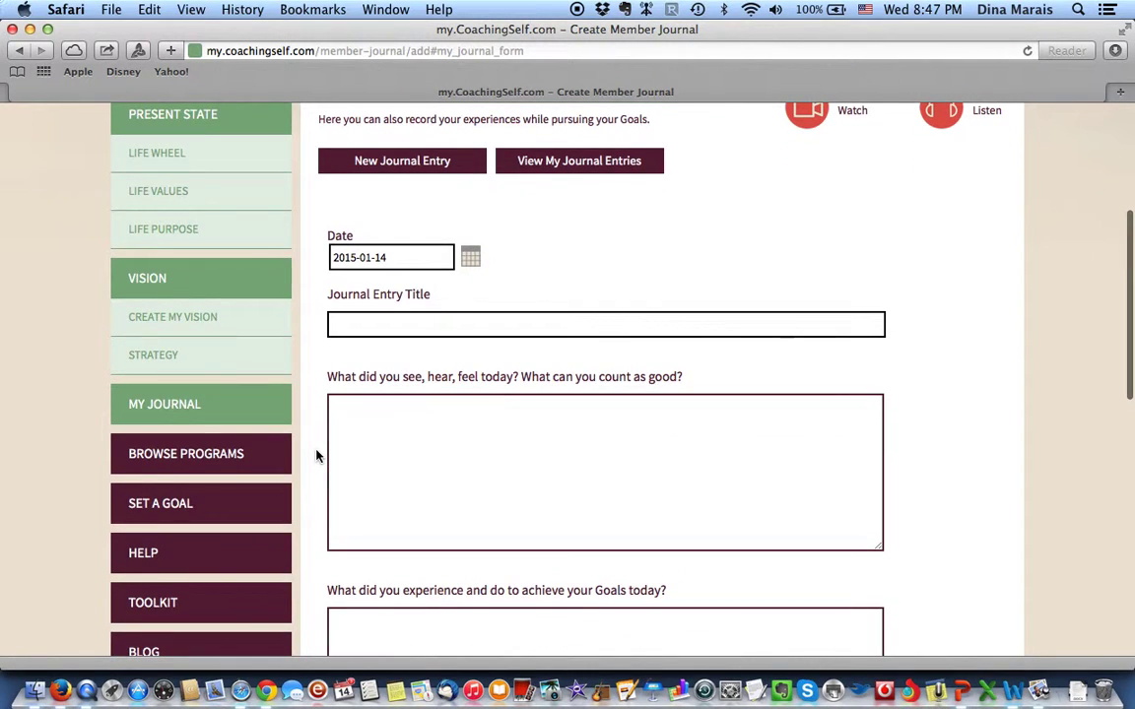
{"action": "scroll", "coordinate": [318, 455], "scroll_direction": "down", "scroll_amount": 4}
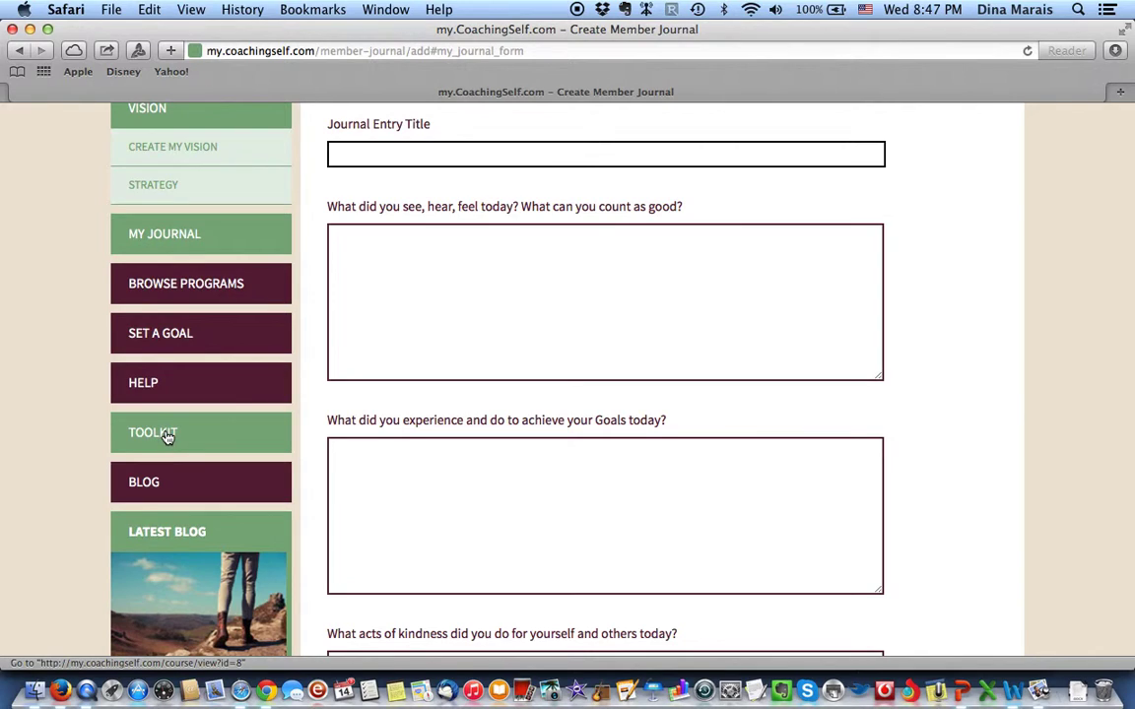
Step: Go from the journal to the main CoachingSelf.com site through Blog, and examine the Coaching Services page with its session types and booking form
{"action": "scroll", "coordinate": [167, 437], "scroll_direction": "down", "scroll_amount": 4}
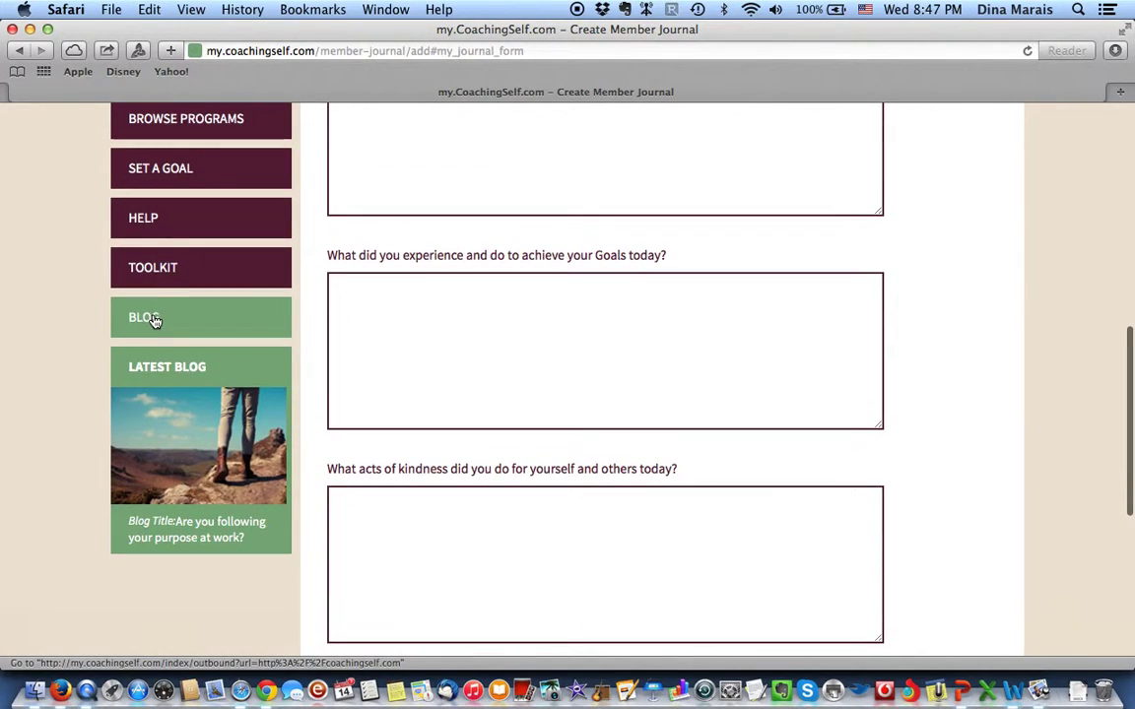
{"action": "left_click", "coordinate": [155, 321]}
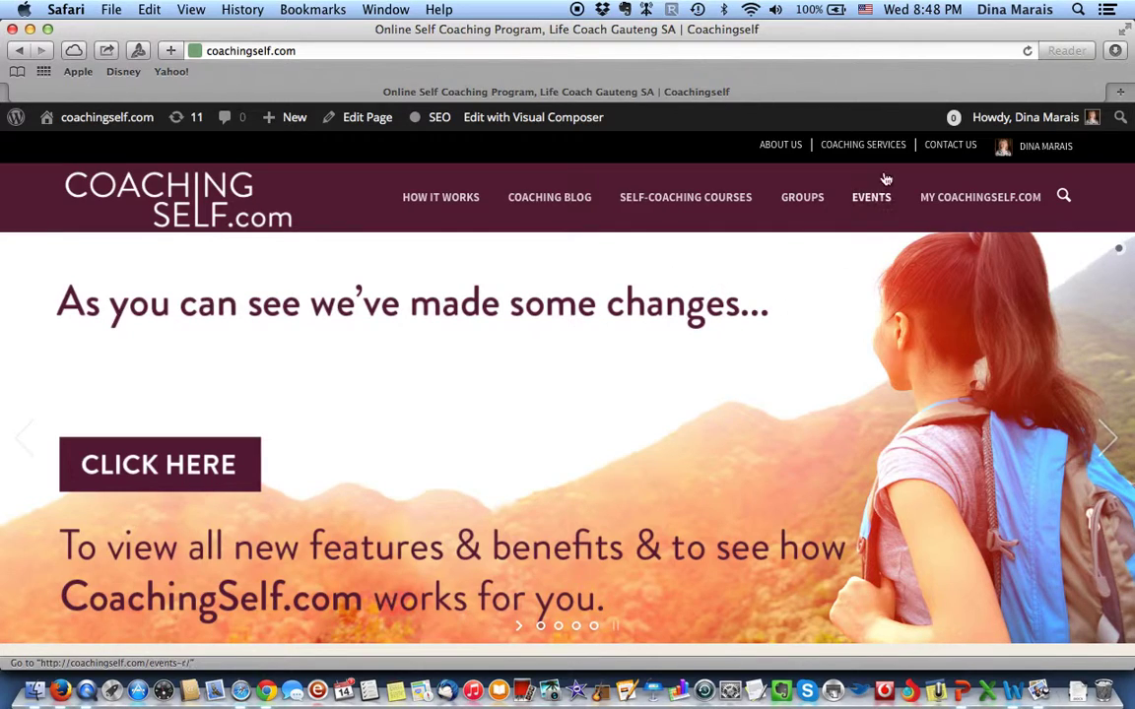
{"action": "left_click", "coordinate": [862, 147]}
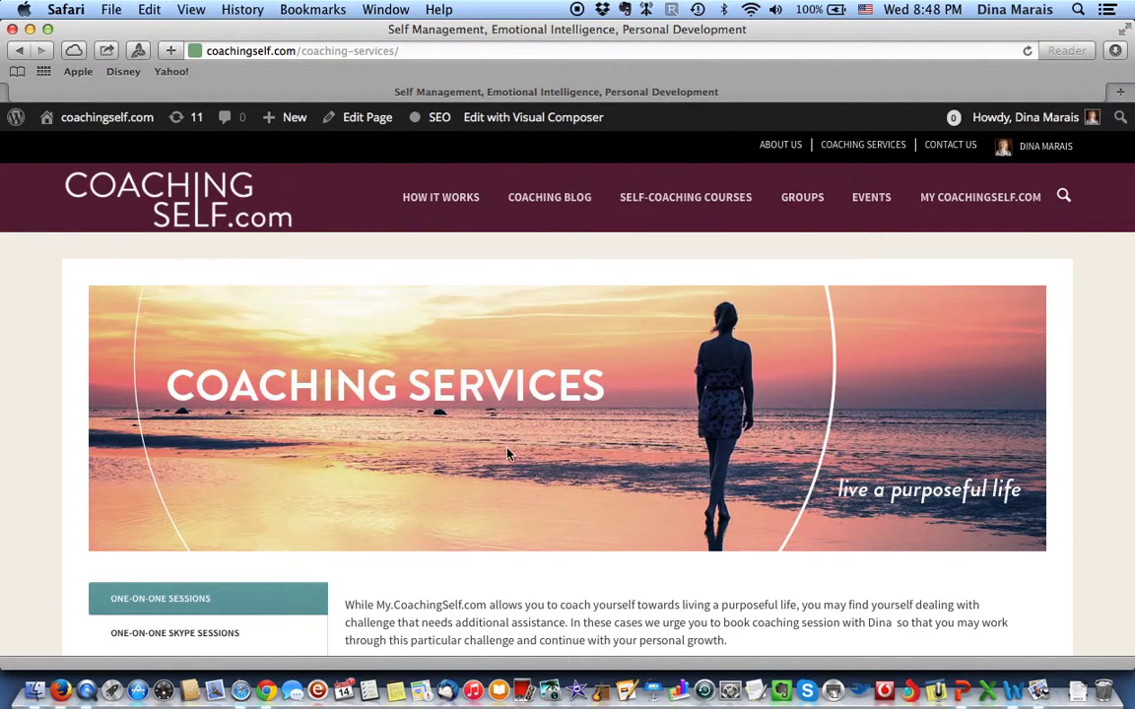
{"action": "scroll", "coordinate": [507, 449], "scroll_direction": "down", "scroll_amount": 5}
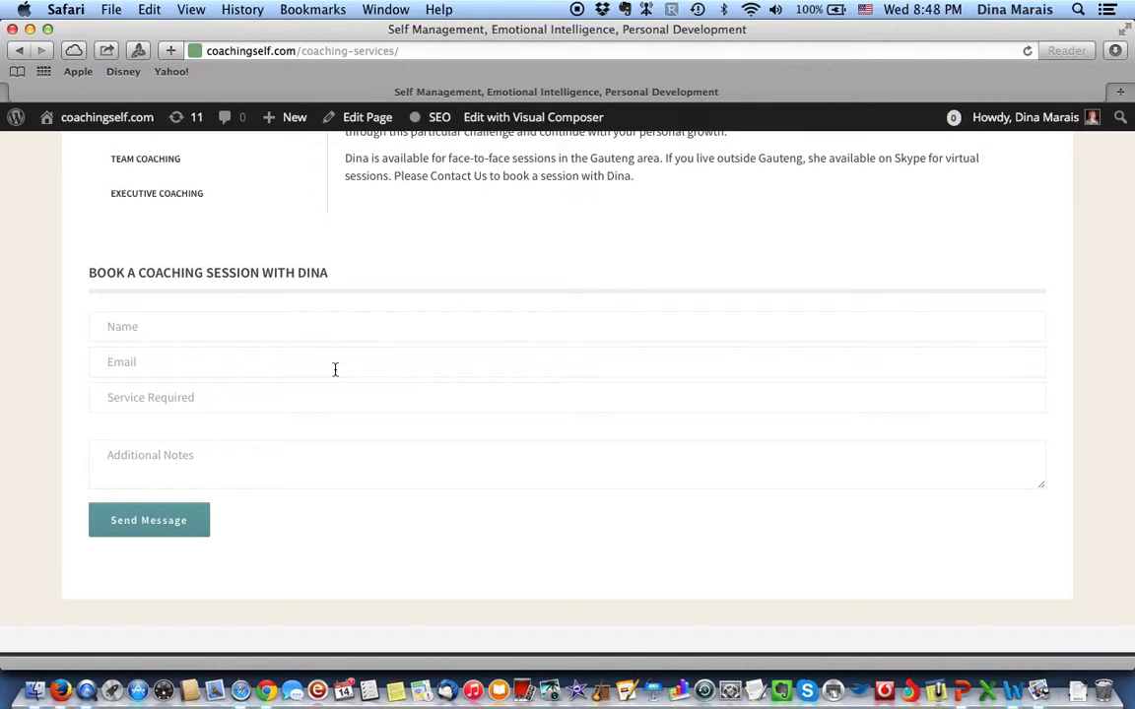
{"action": "scroll", "coordinate": [555, 183], "scroll_direction": "up", "scroll_amount": 2}
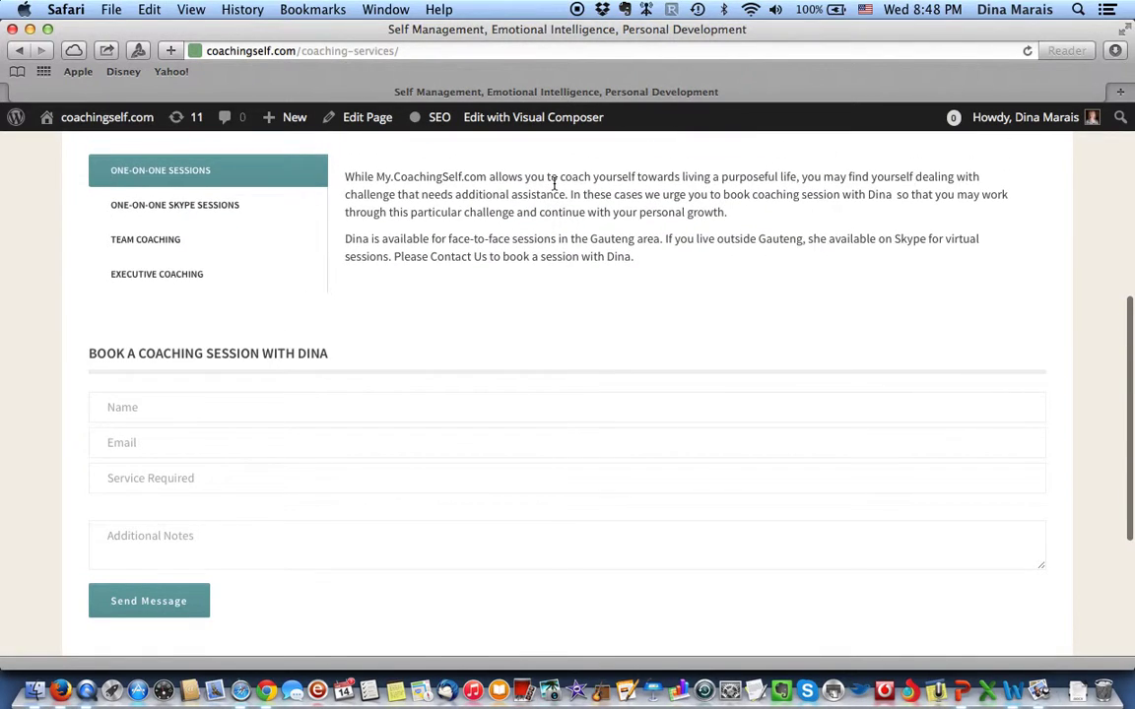
{"action": "scroll", "coordinate": [555, 183], "scroll_direction": "up", "scroll_amount": 10}
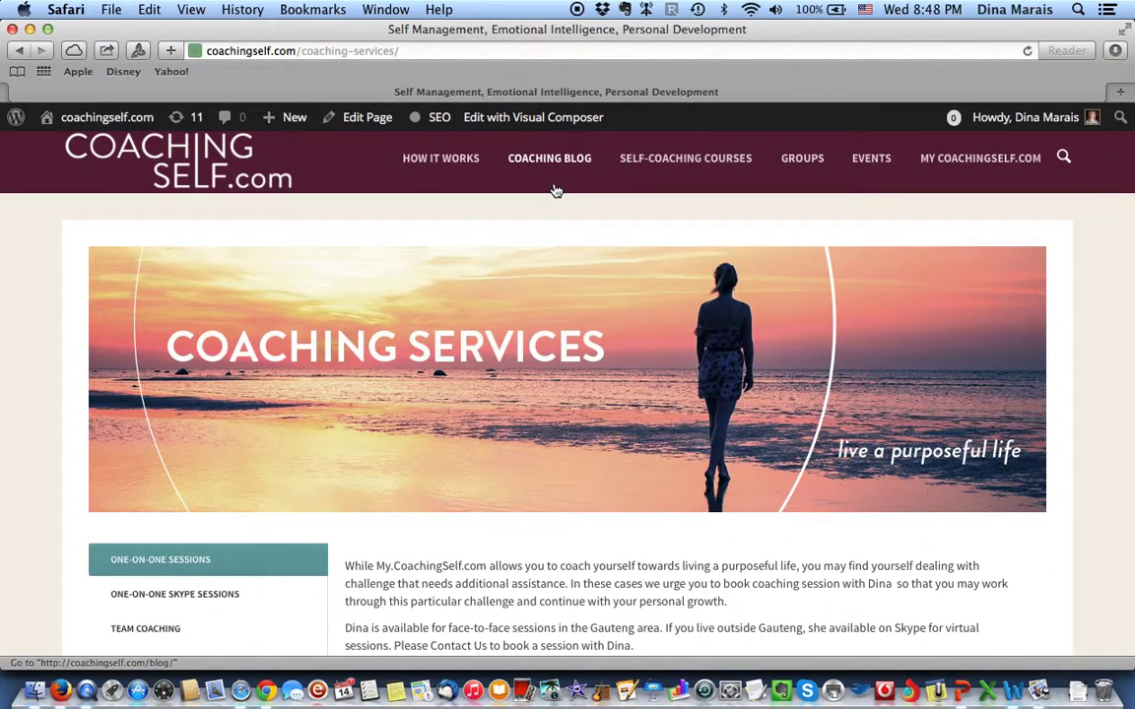
{"action": "scroll", "coordinate": [555, 190], "scroll_direction": "up", "scroll_amount": 2}
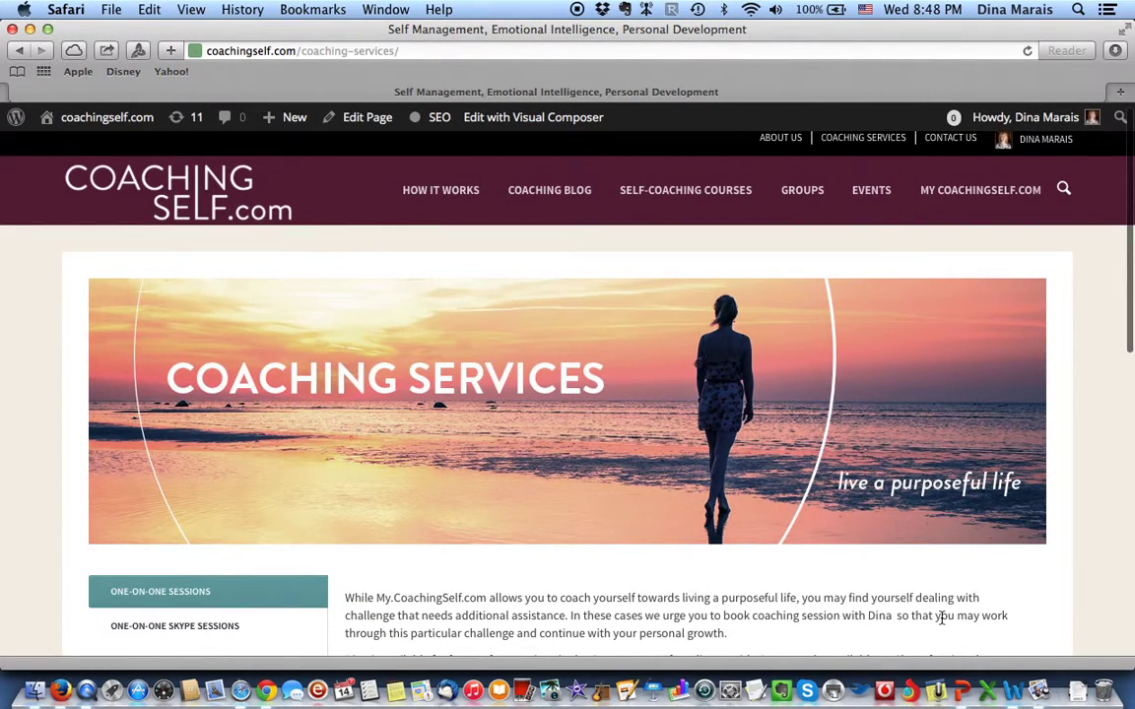
Step: Switch to PowerPoint to view the Getting Started slide of the Getting Started on CoachingSelf.com presentation
{"action": "left_click", "coordinate": [960, 692]}
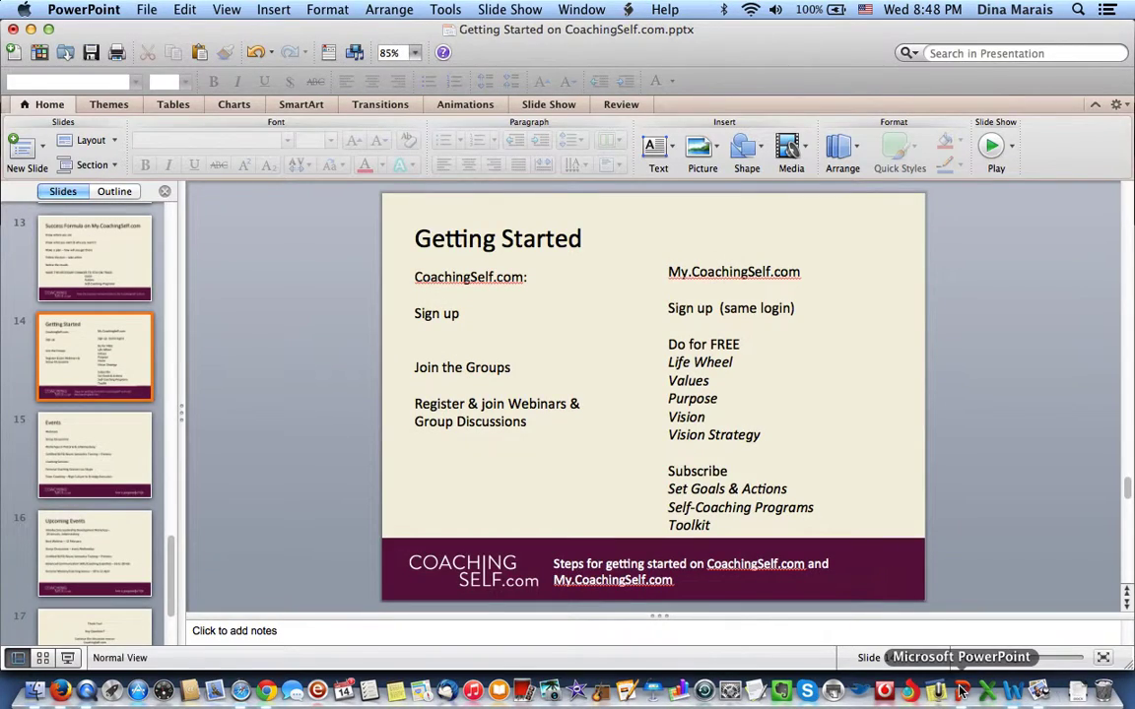